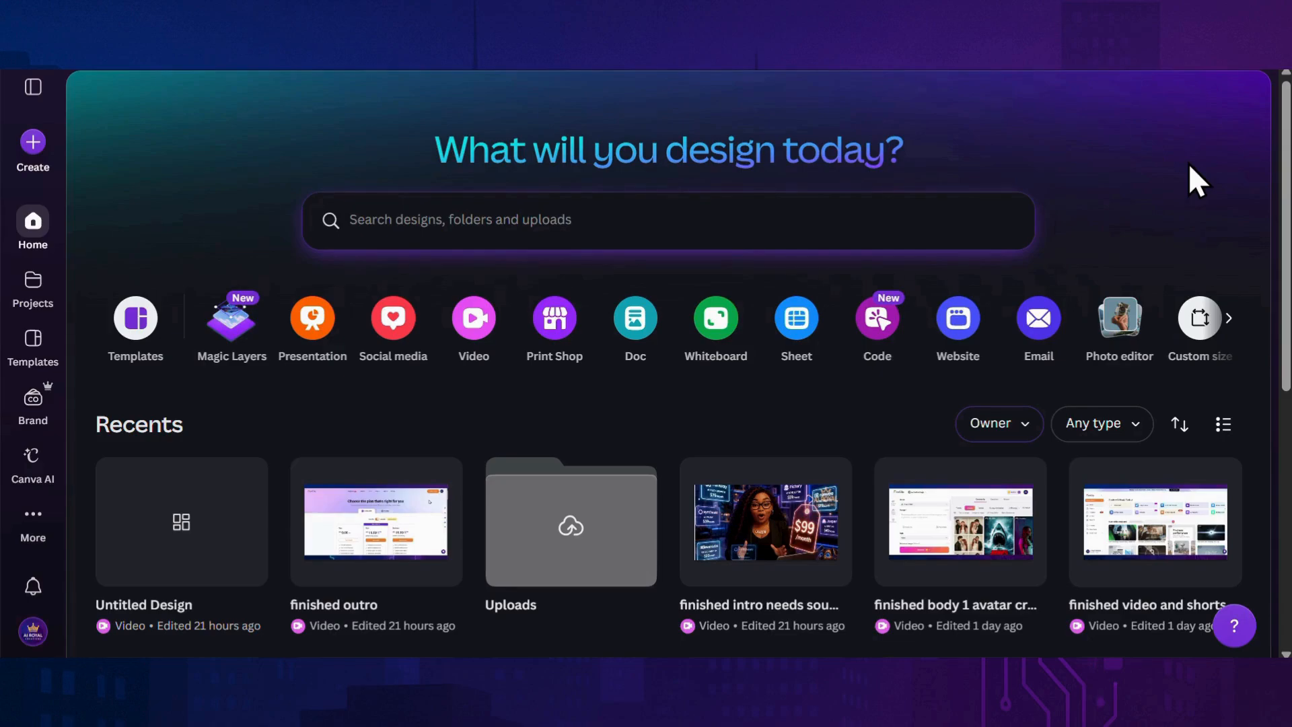
Step: Create a new YouTube Video design and add the recently used beach clip to it
click(478, 321)
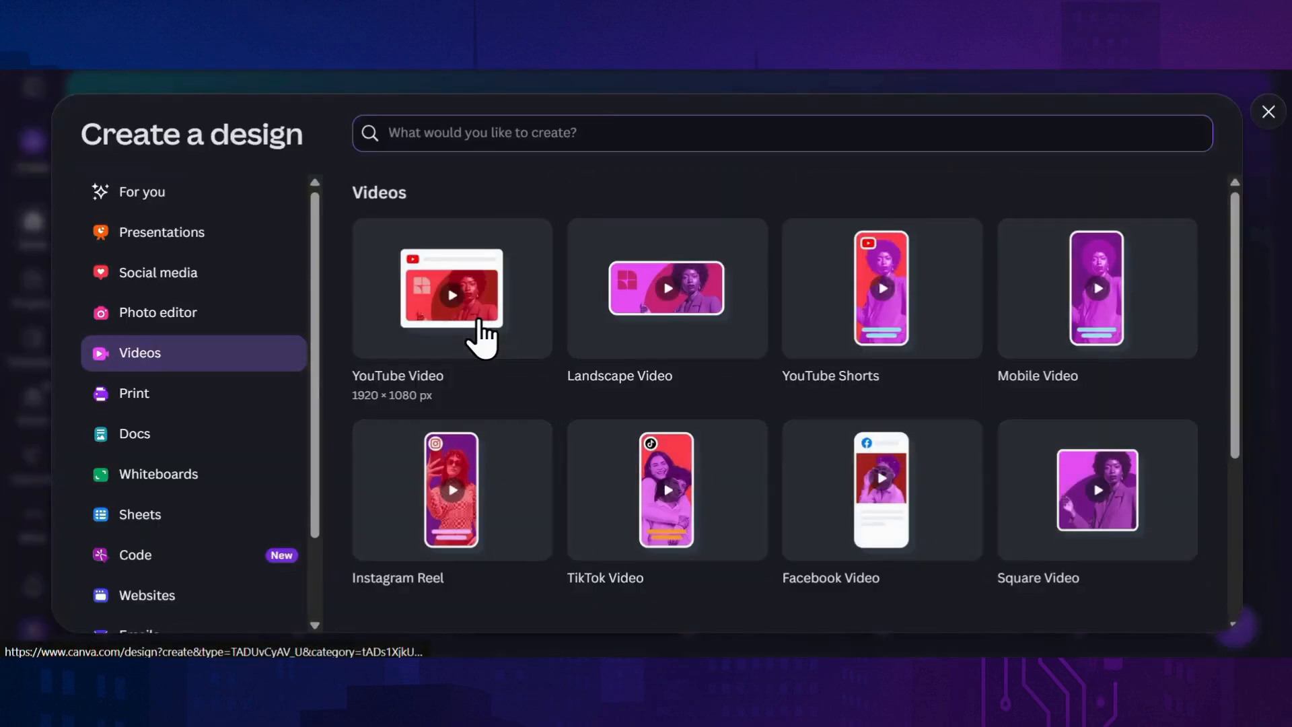
click(475, 298)
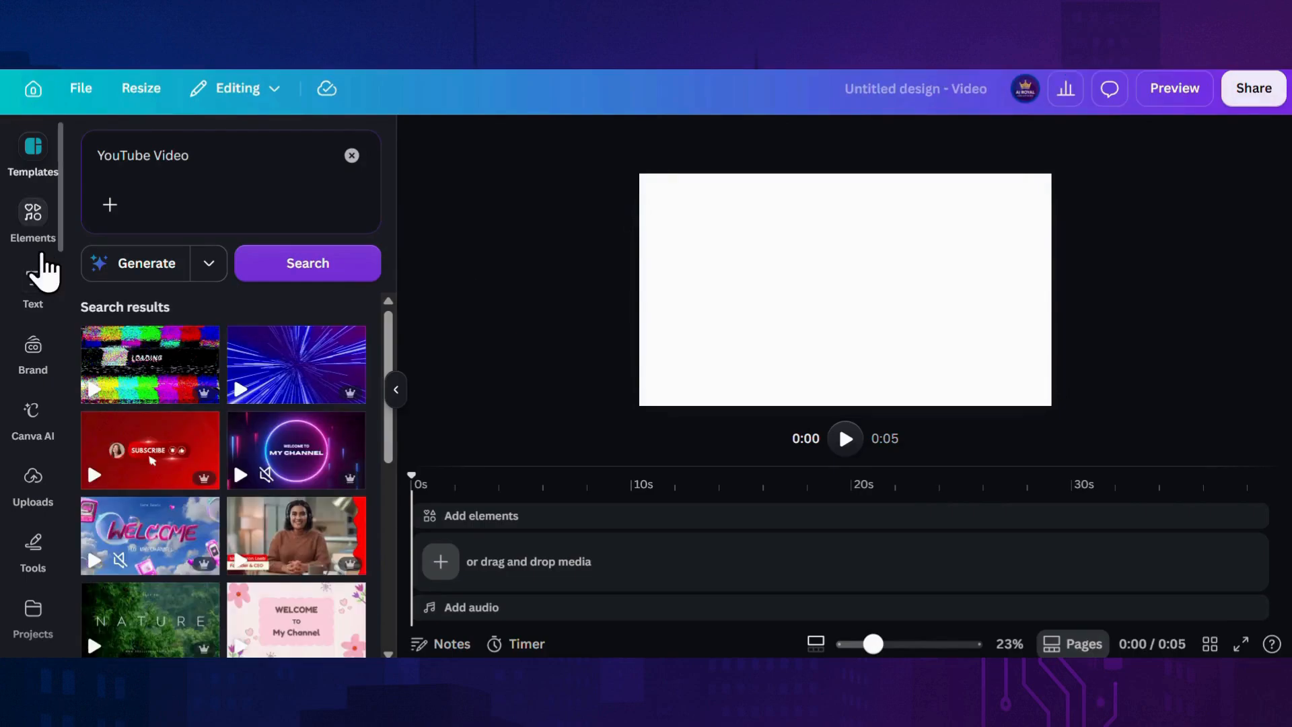
click(37, 239)
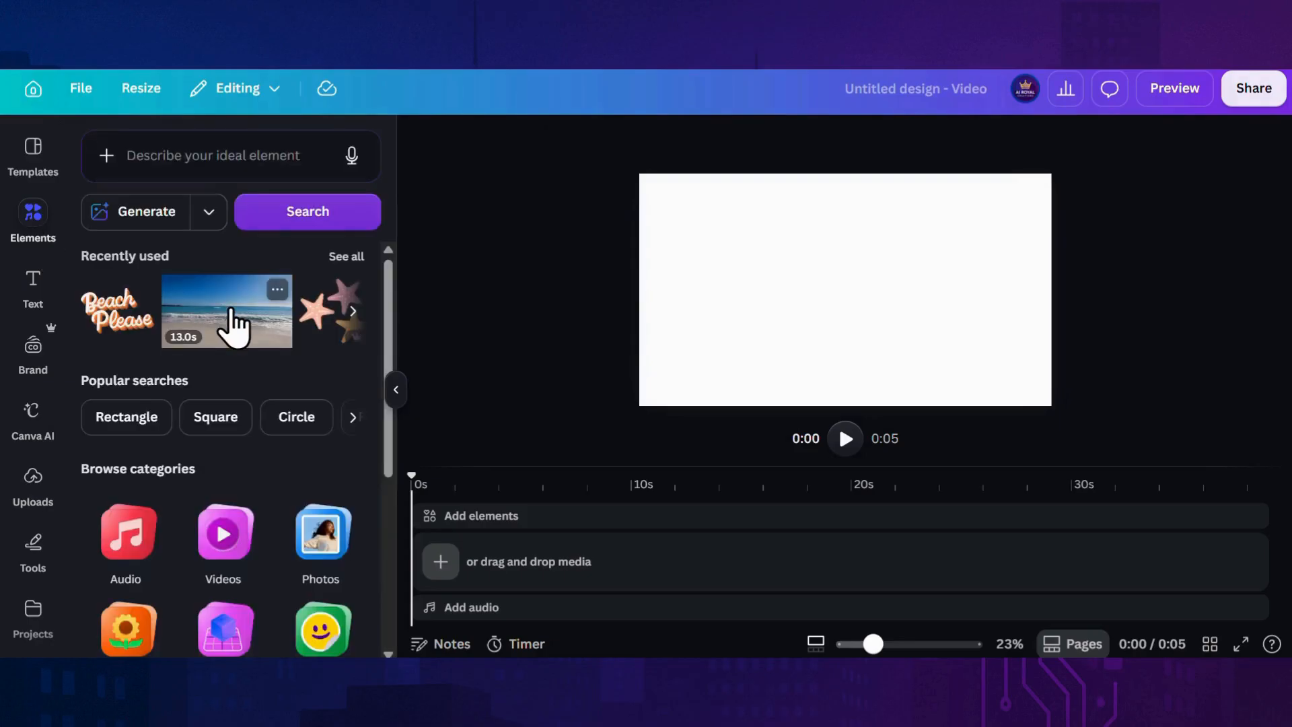
click(232, 324)
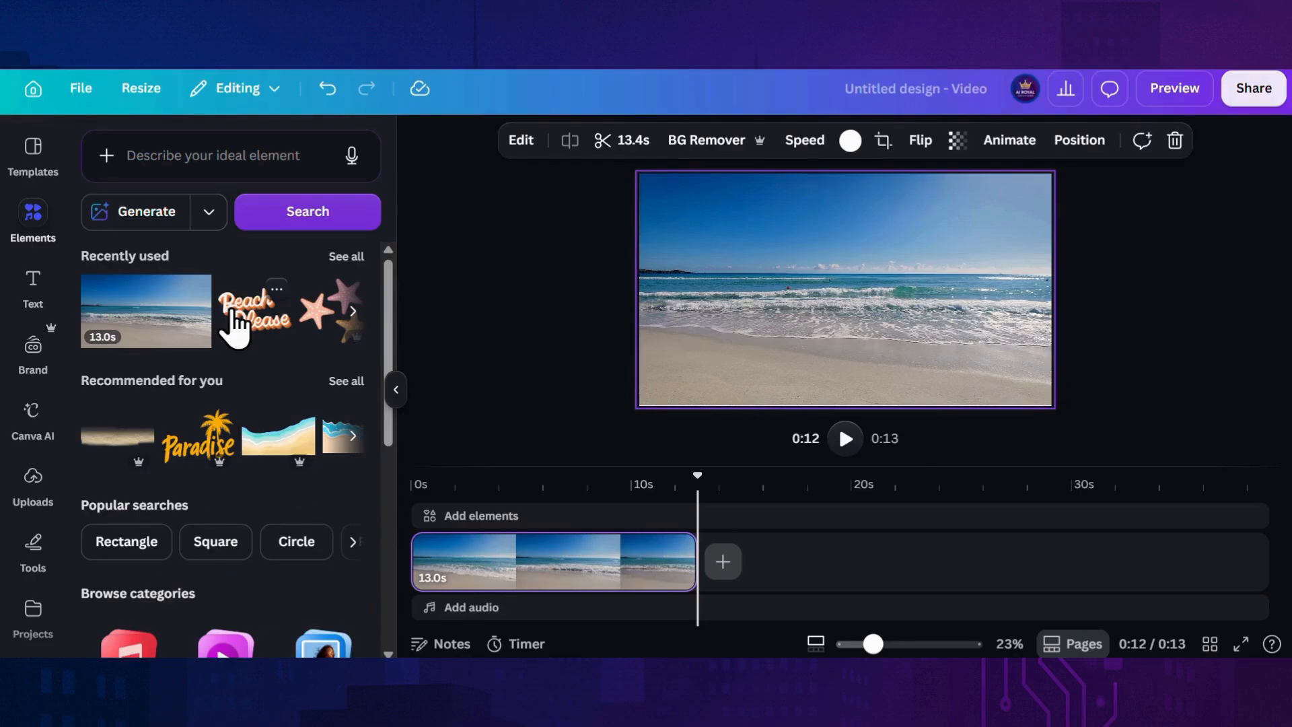
Step: Add the recently used Beach Please graphic over the clip and shift its timing to start about 2 seconds in
click(558, 569)
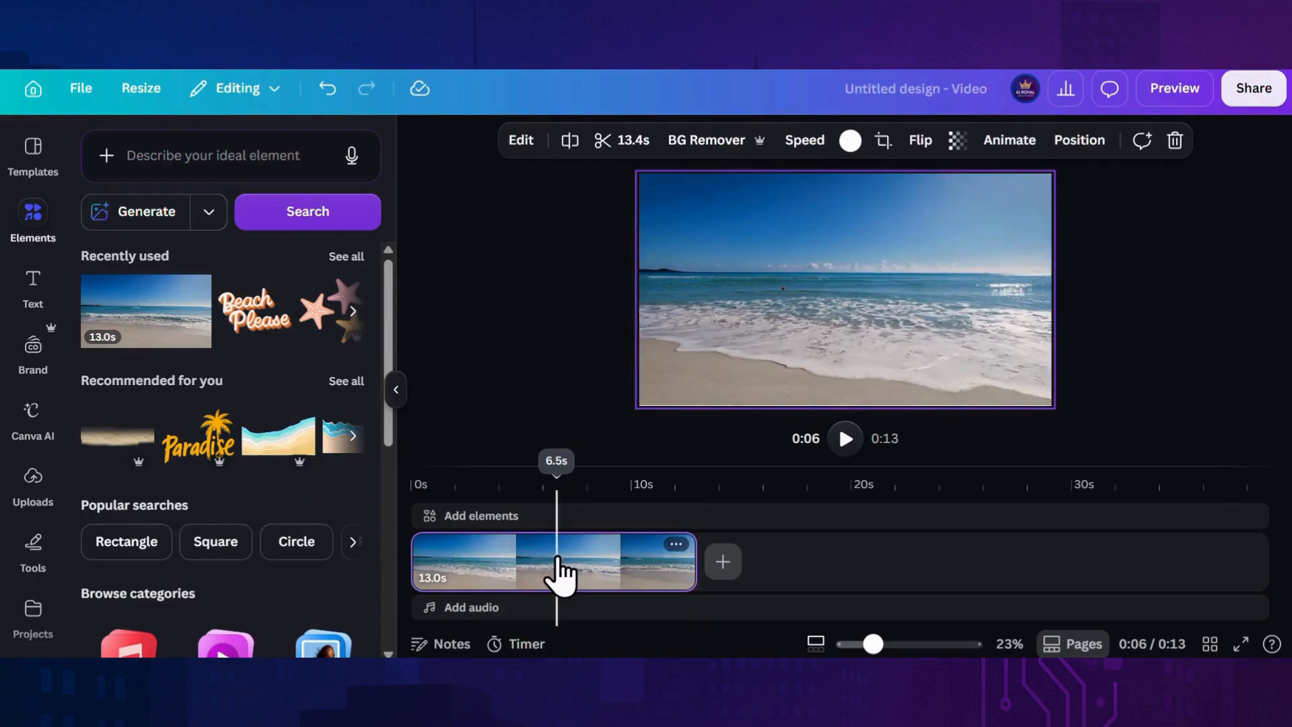
click(245, 311)
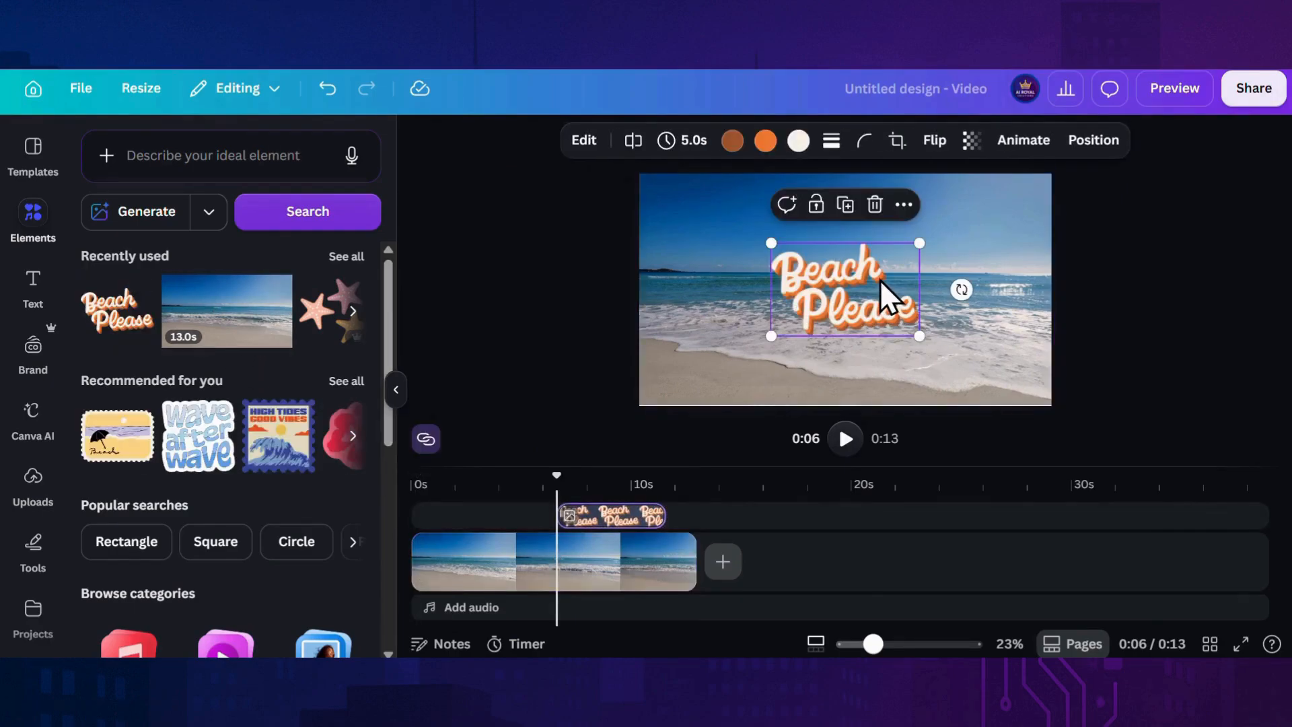
drag(592, 517, 501, 512)
click(461, 557)
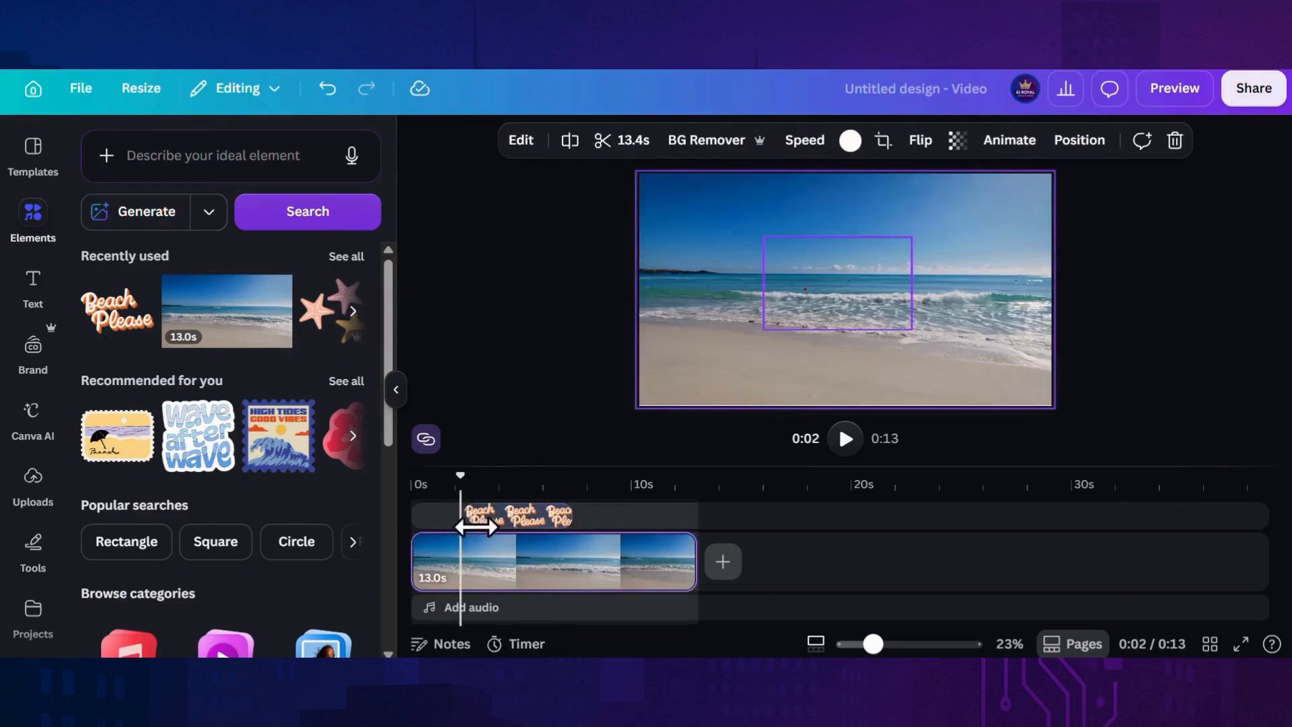
Step: Enlarge the Beach Please graphic and place it in the upper-left corner of the frame
click(502, 517)
mouse_move(845, 333)
mouse_down()
mouse_move(770, 236)
mouse_move(735, 223)
mouse_move(845, 331)
mouse_up()
Step: Add a text box reading SUMMER TIME FUN below the graphic, enlarged to font size 54.6
click(30, 291)
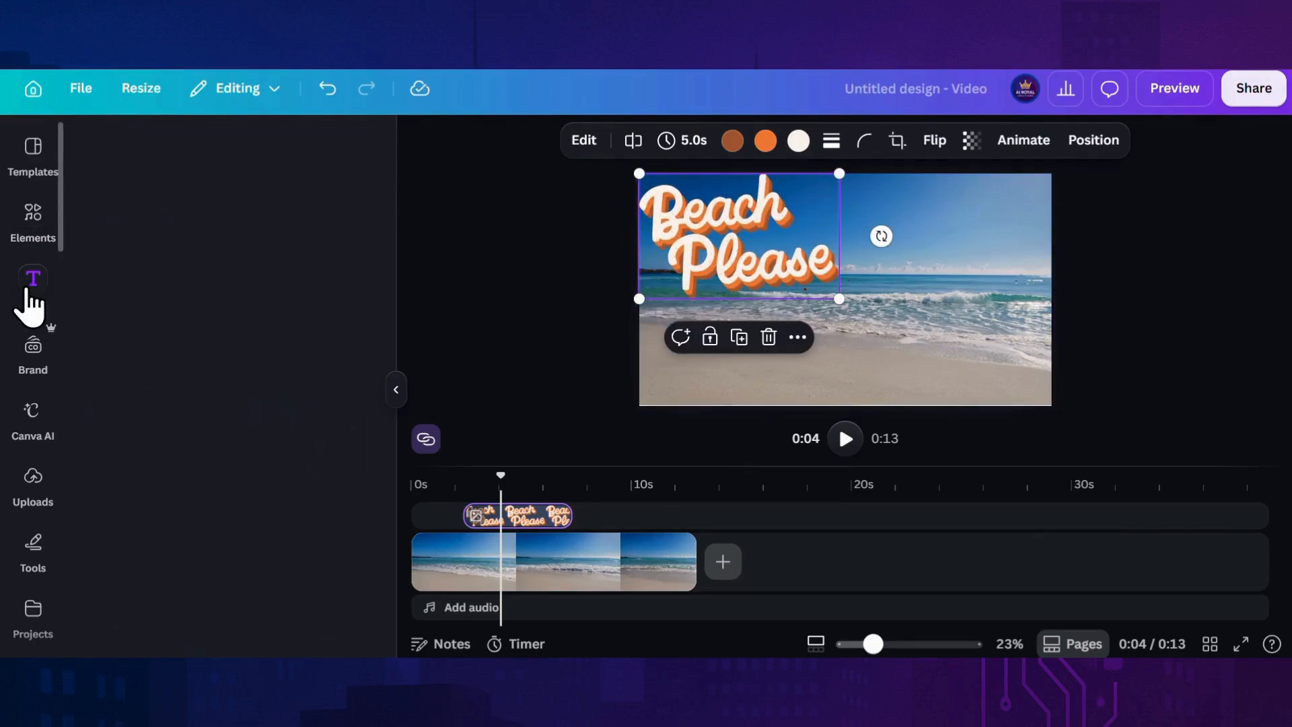
click(216, 218)
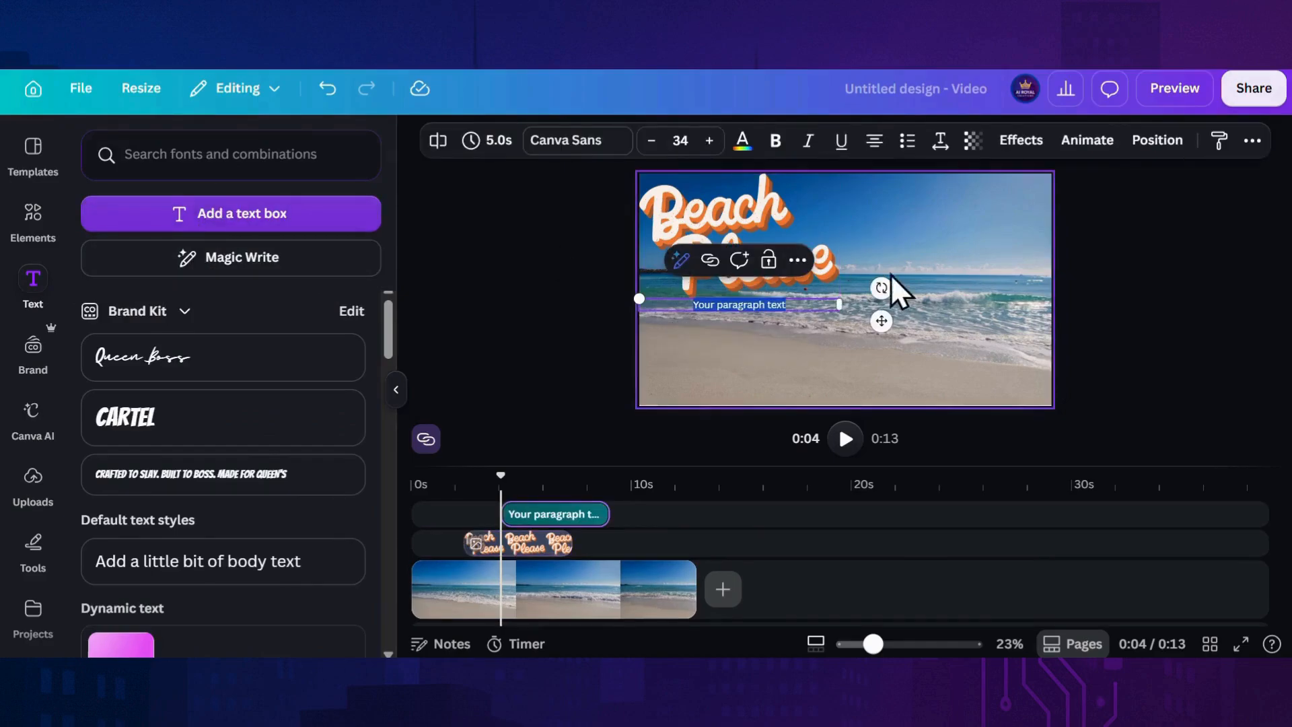
drag(880, 322, 880, 370)
drag(639, 349, 523, 238)
drag(462, 288, 531, 290)
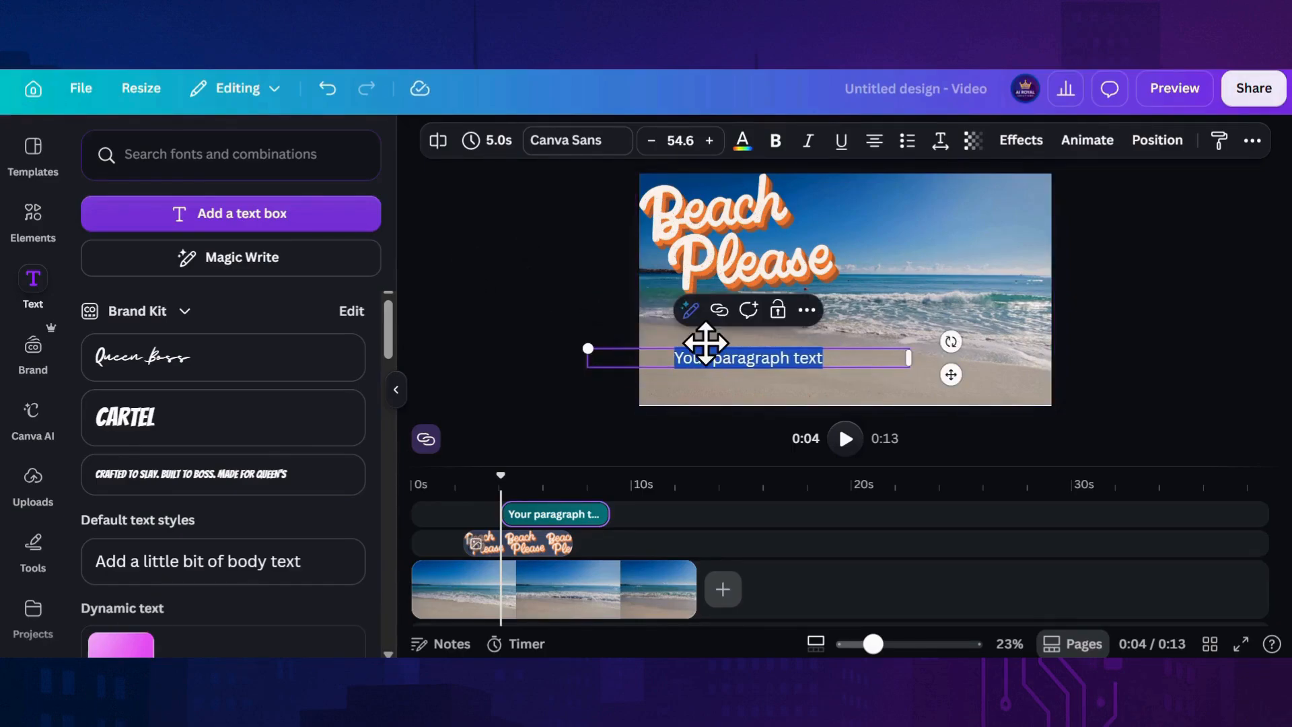
text(SUMMER TIME FUN)
Step: Change the font of the SUMMER TIME FUN text to Sunborn
triple_click(709, 361)
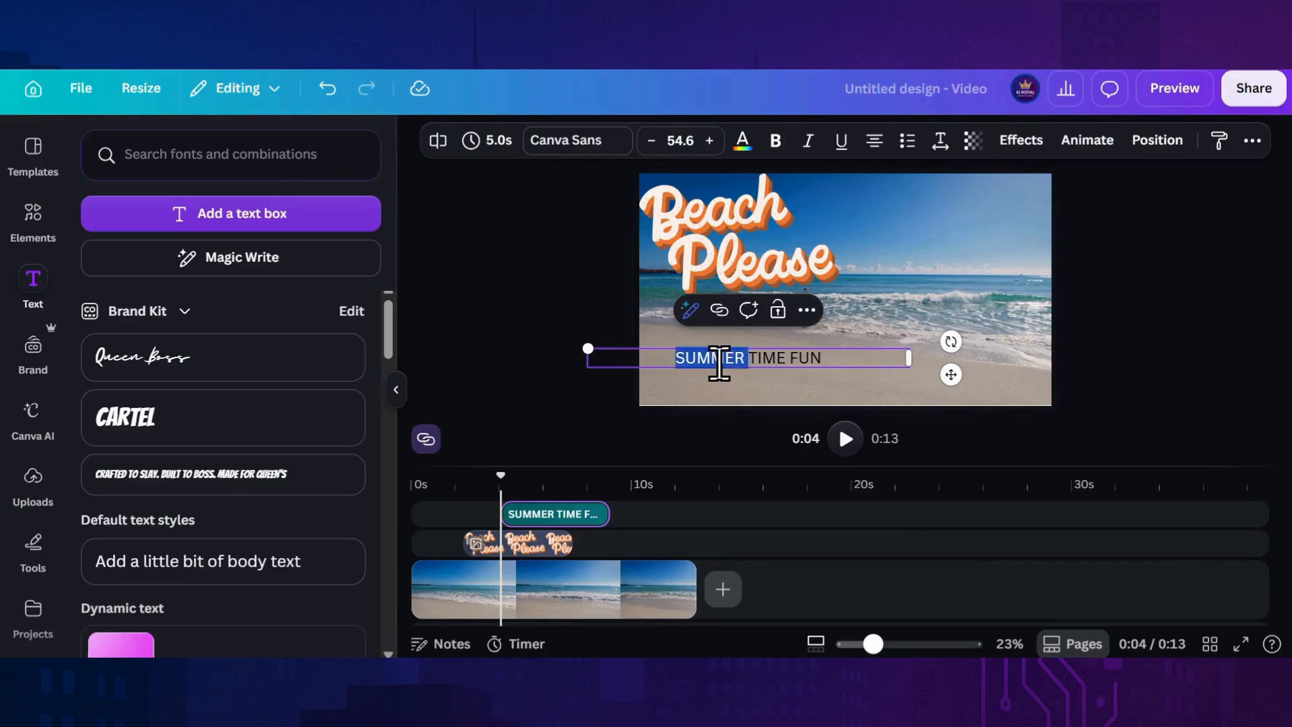
click(618, 147)
scroll(202, 369, down, 5)
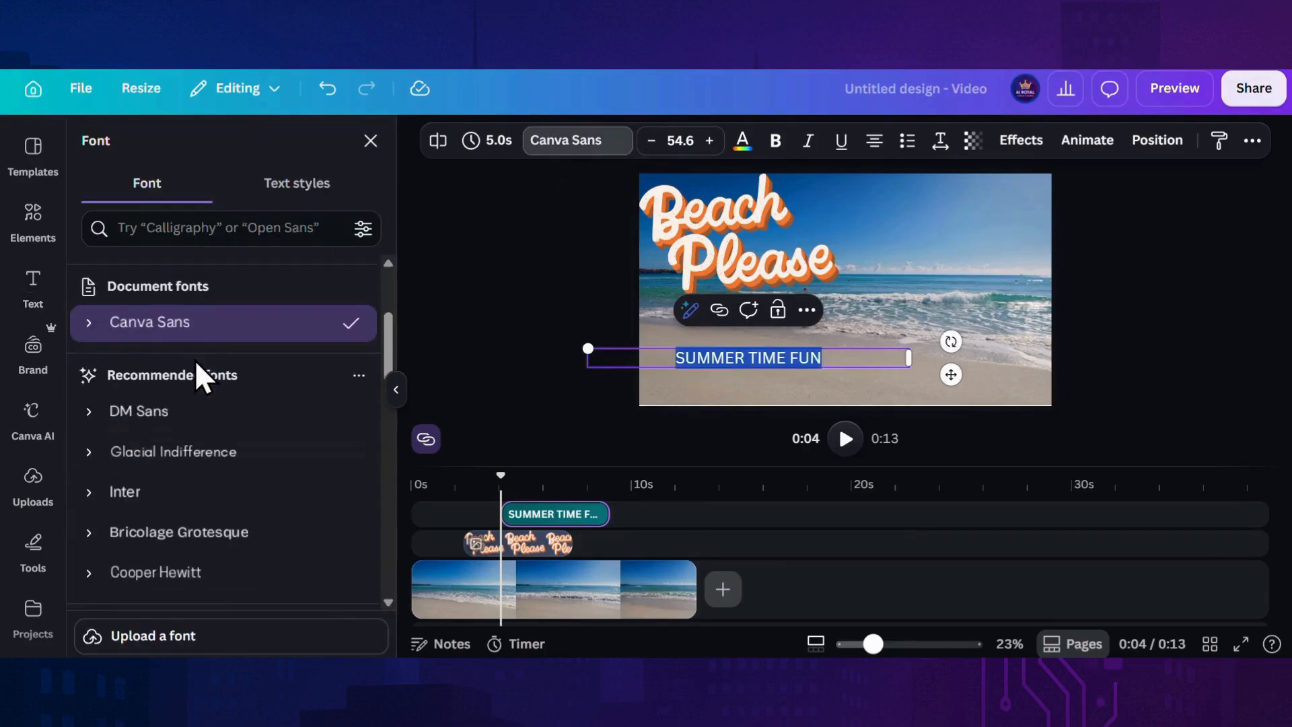
scroll(192, 418, down, 2)
click(179, 457)
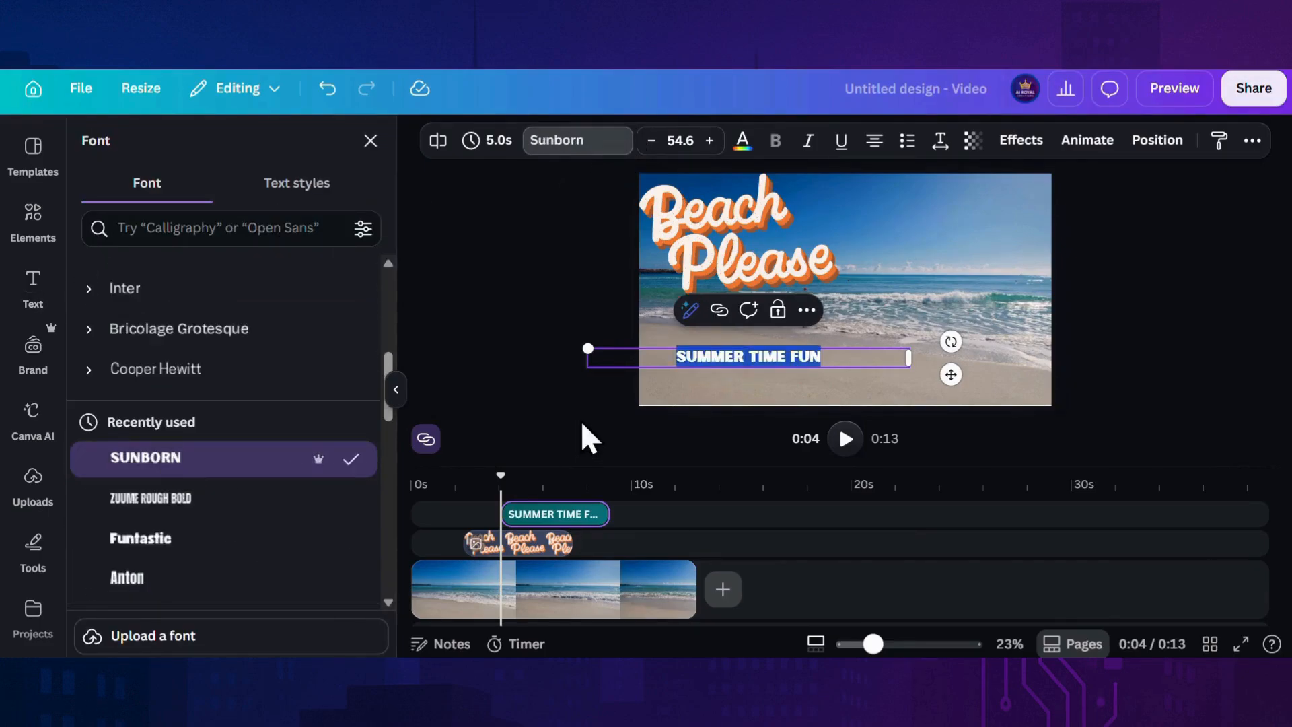
Step: Color the SUMMER TIME FUN text yellow from the brand palette and set its letter spacing to 254
click(742, 140)
click(98, 502)
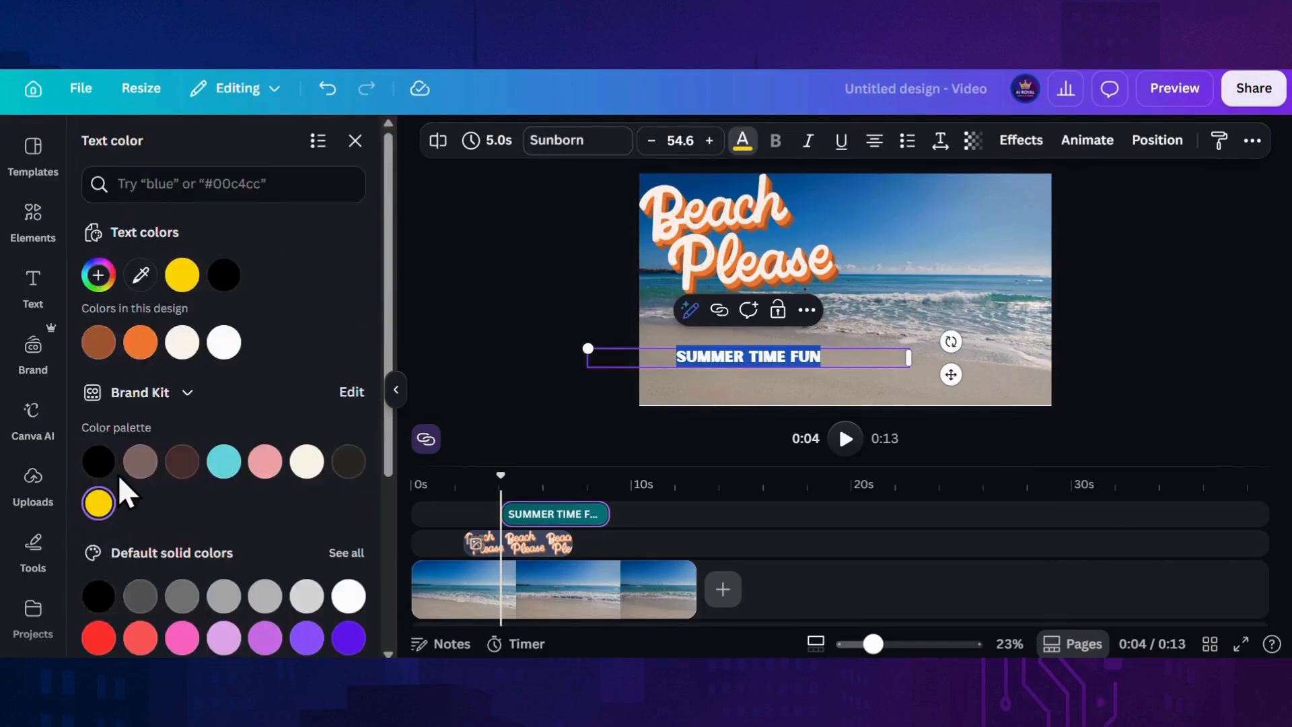
click(937, 142)
drag(872, 215, 911, 213)
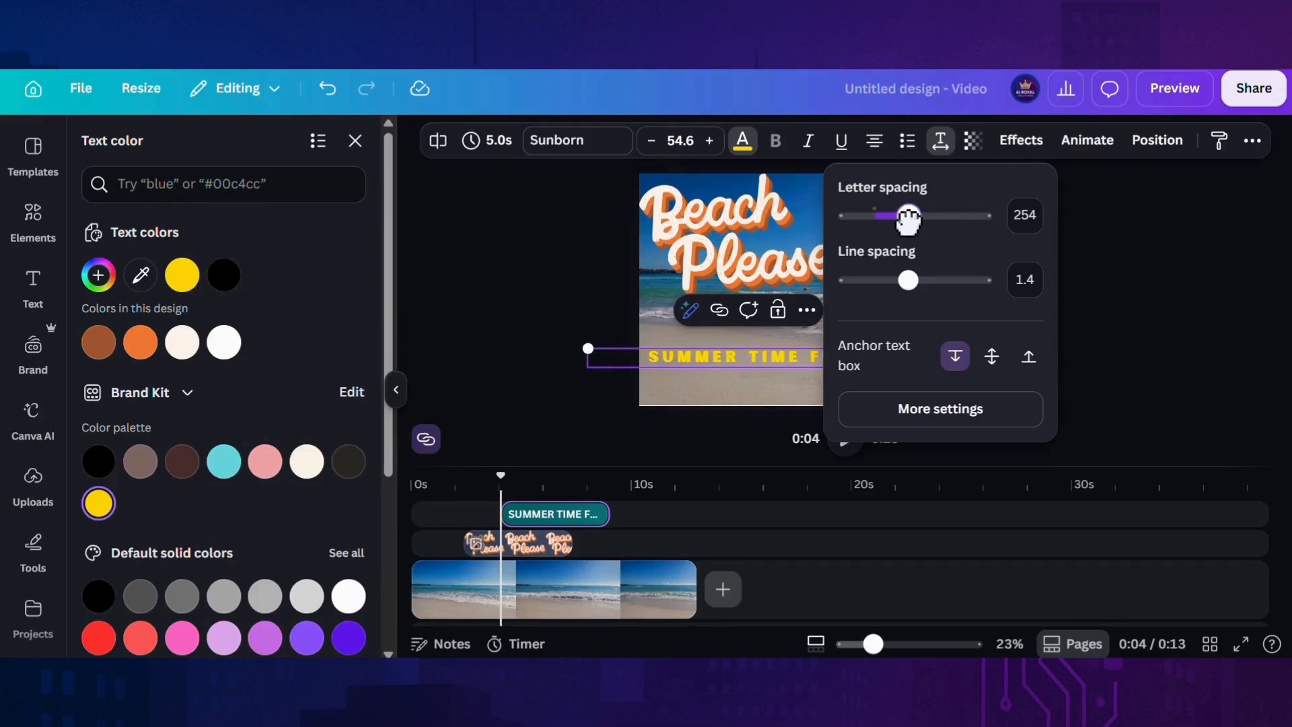
Step: Apply an Outline effect to the text with thickness 84 and the pale color #fff3ee
click(1031, 148)
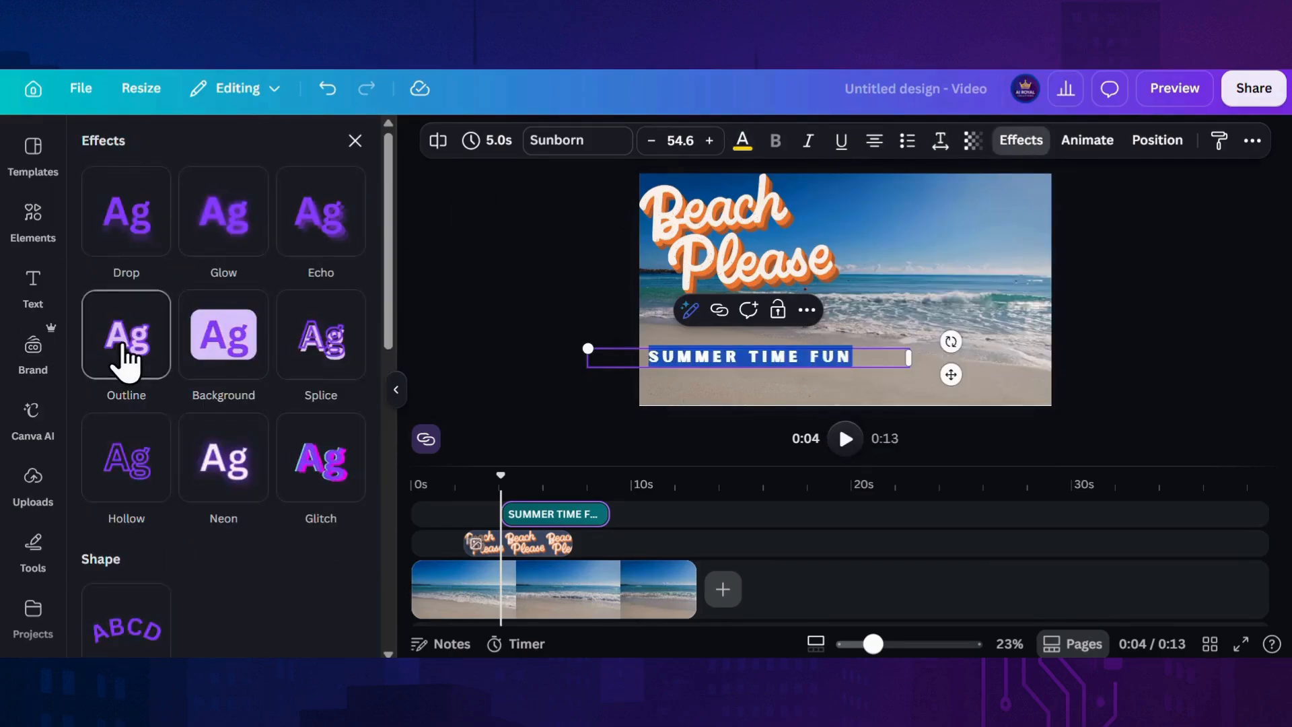
click(126, 357)
drag(125, 457, 151, 457)
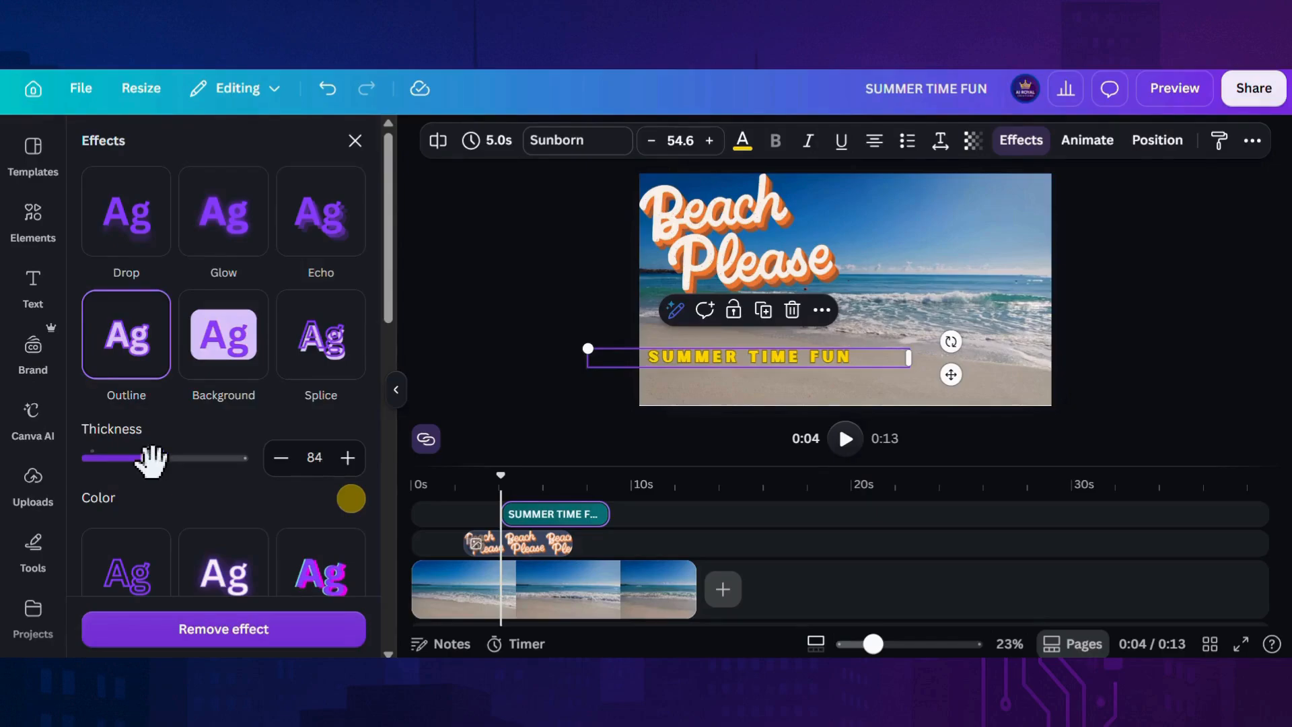
click(351, 499)
click(321, 304)
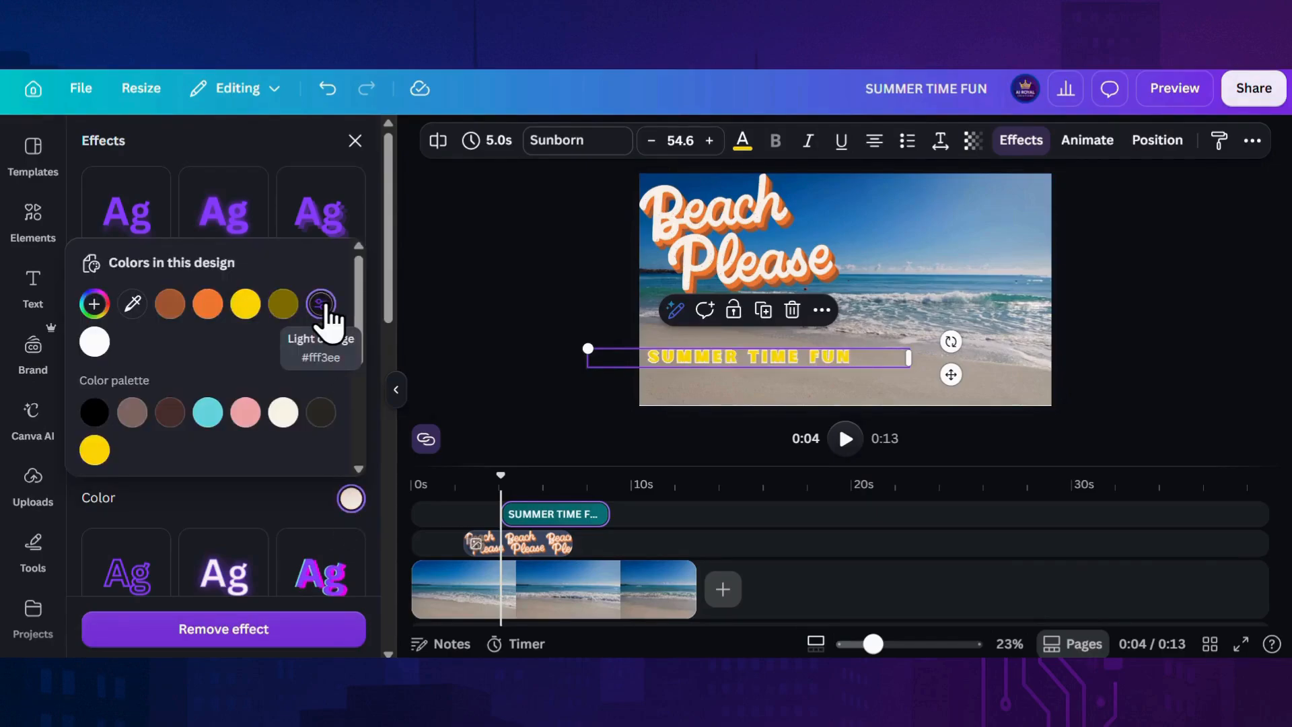
scroll(309, 328, down, 3)
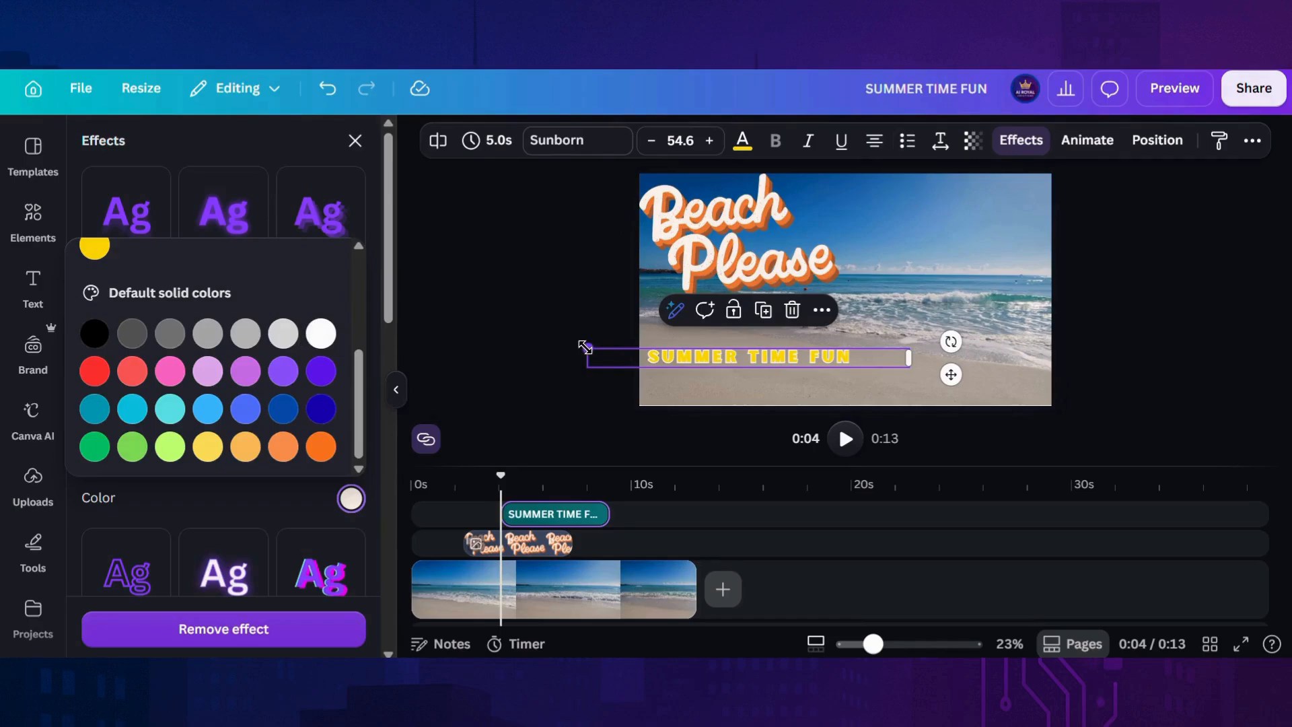
click(576, 317)
click(578, 317)
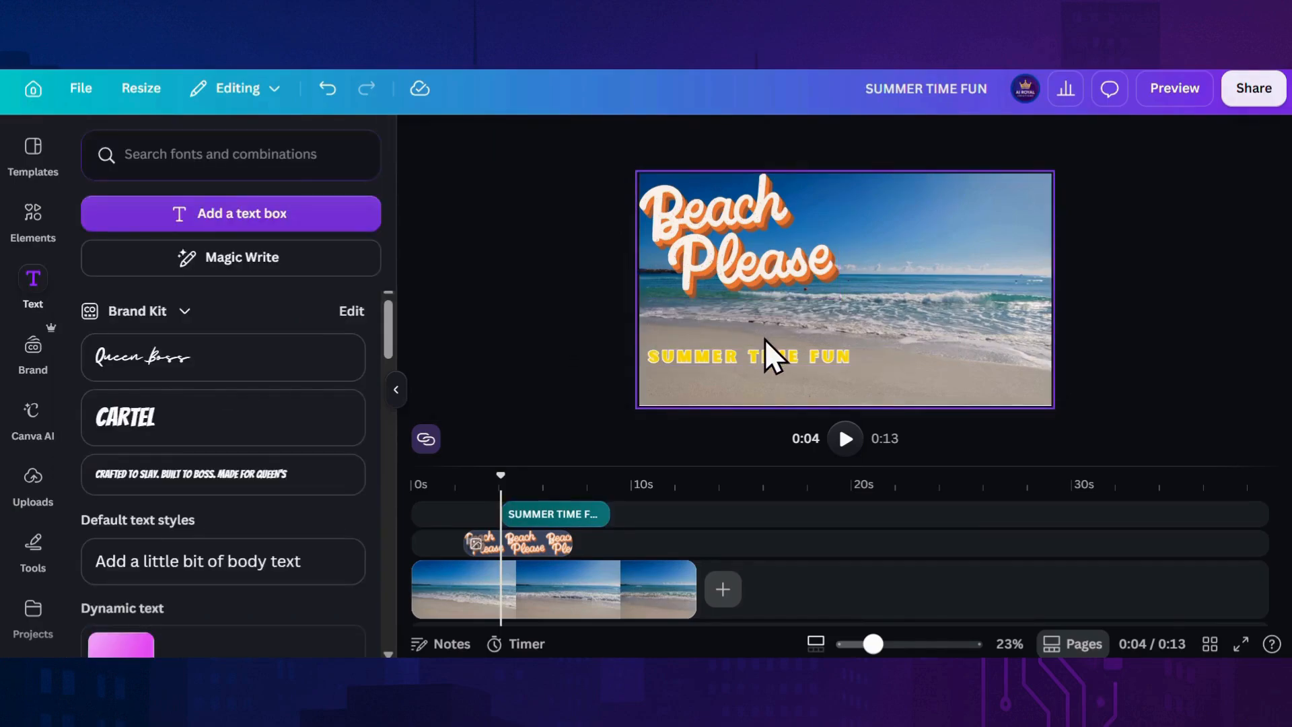
Step: Align the SUMMER TIME FUN text's timing with the Beach Please graphic and split the text at about 4.6 seconds
drag(552, 514, 520, 516)
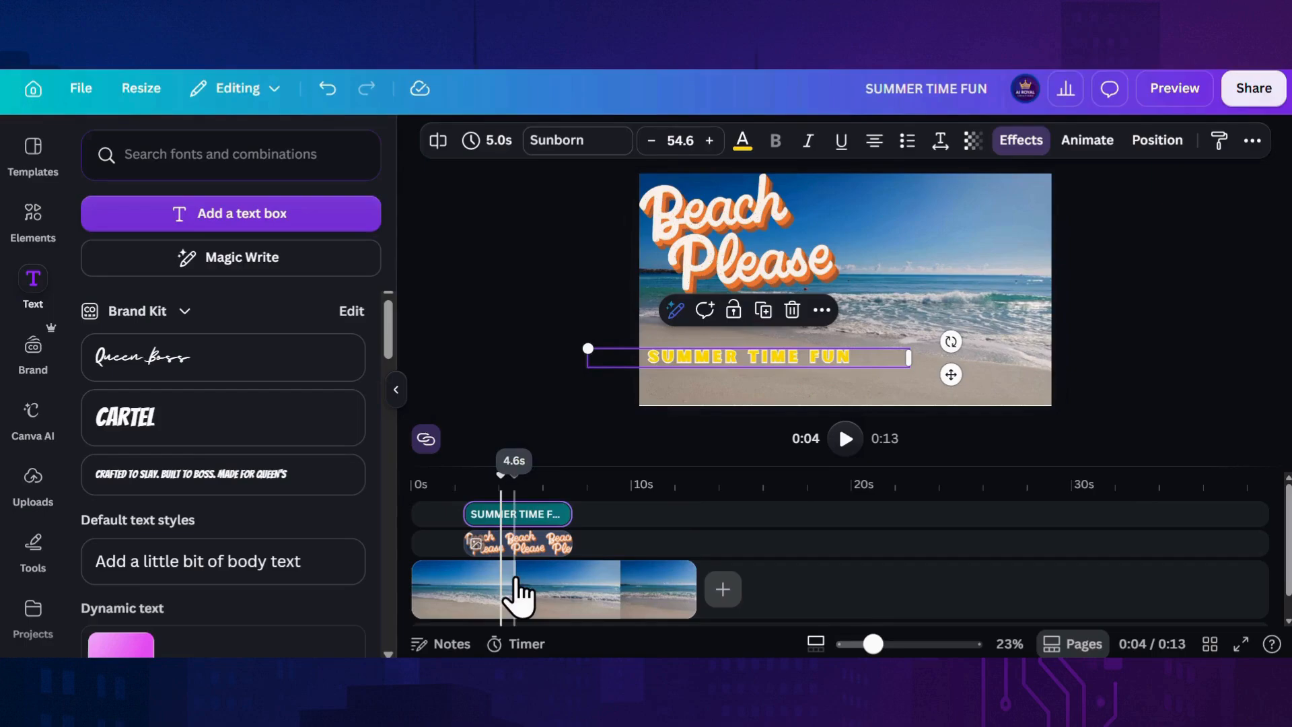
click(517, 584)
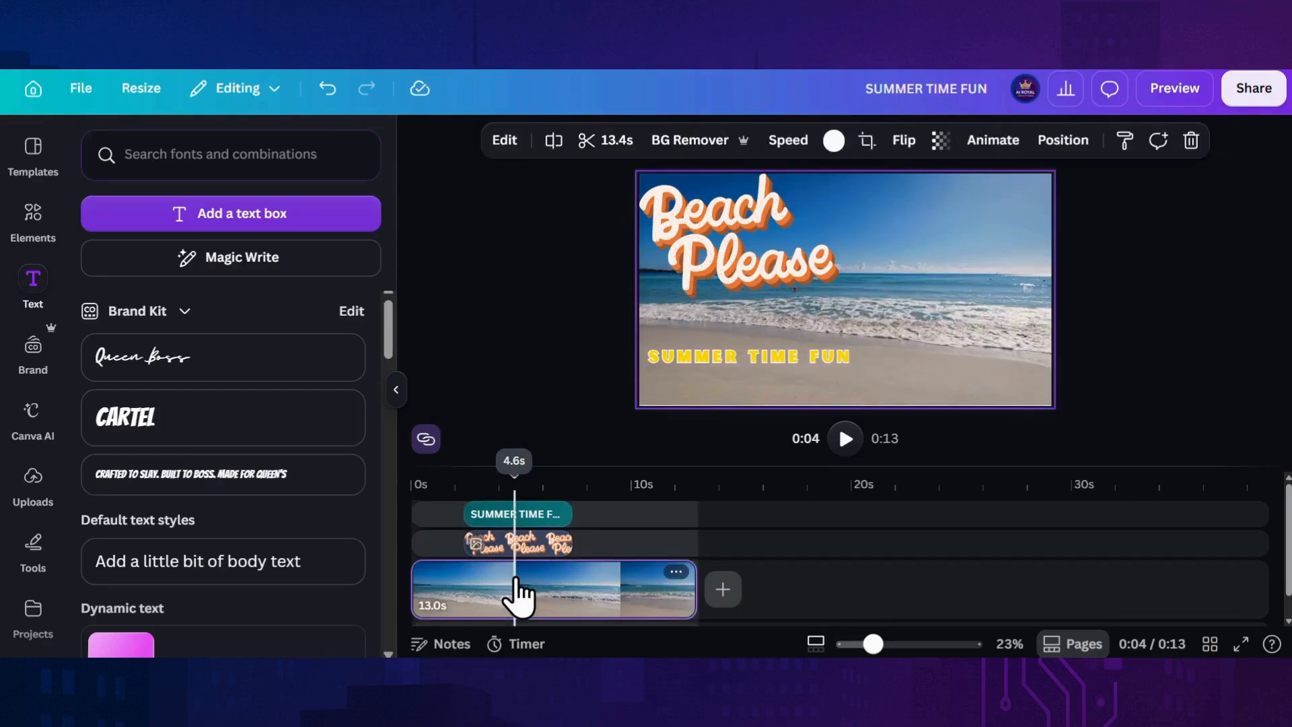
click(1061, 145)
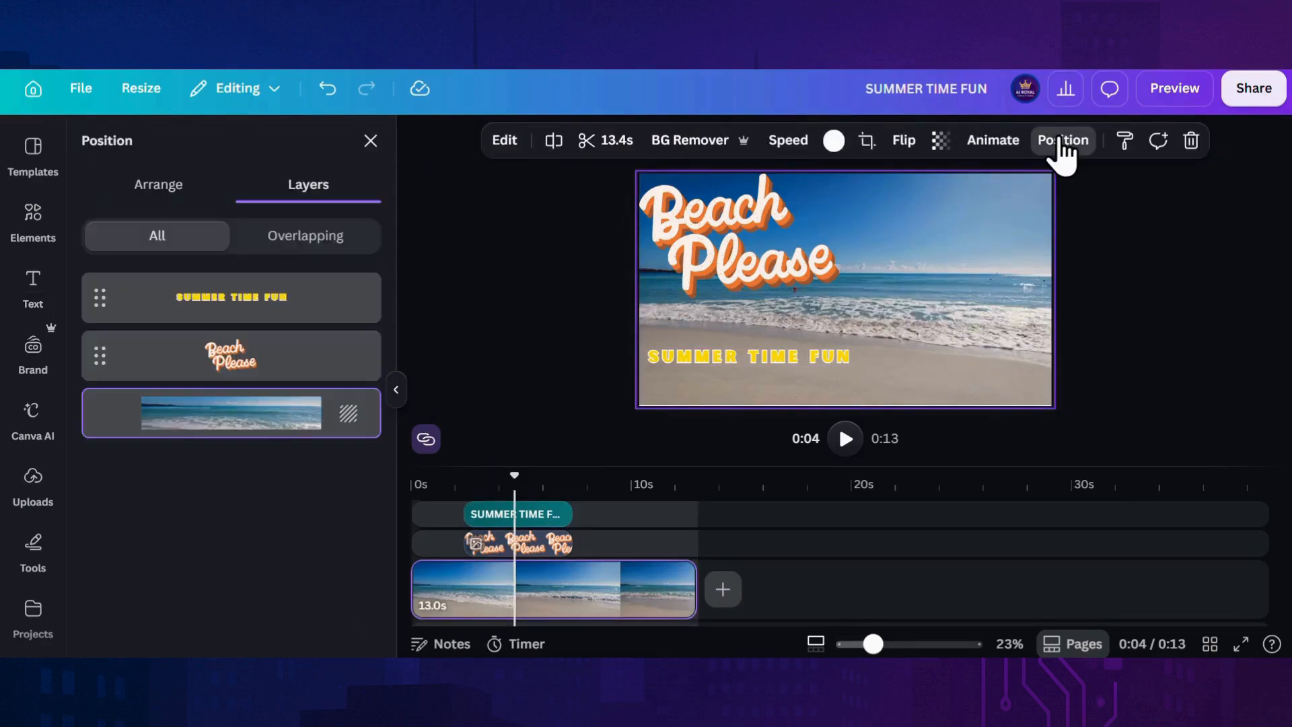
click(248, 311)
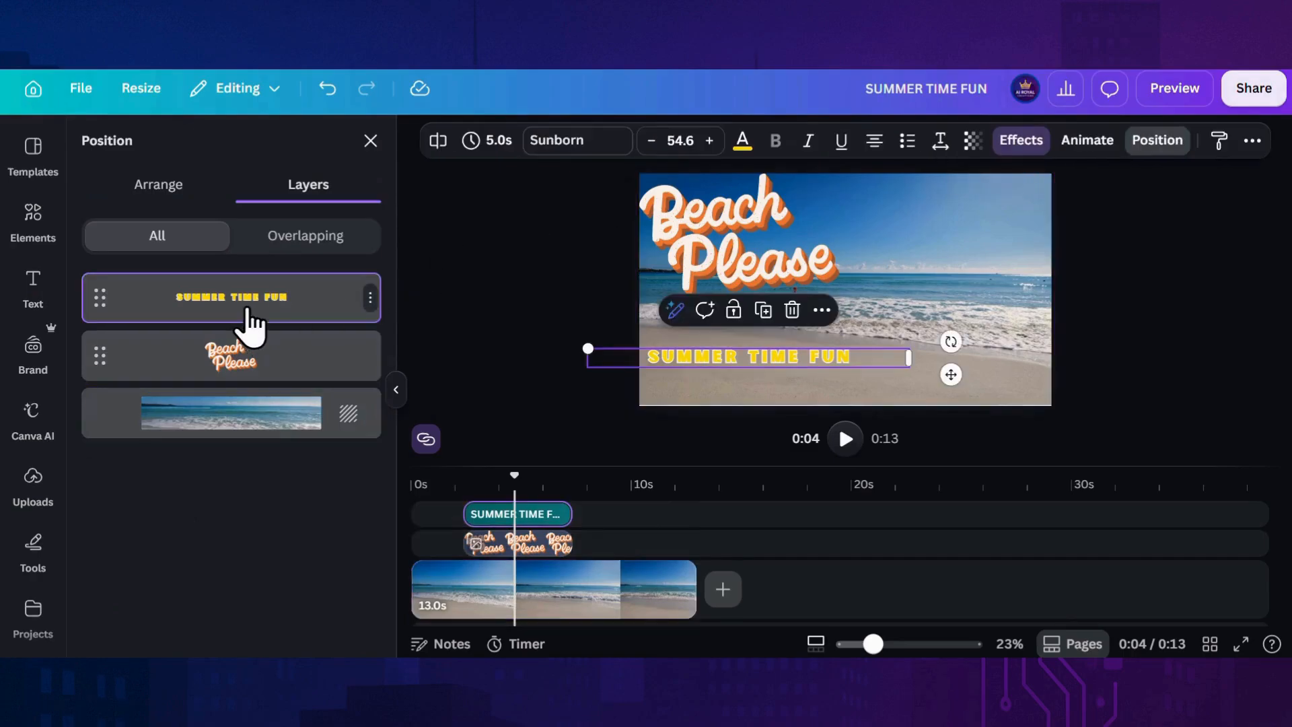
click(440, 140)
Step: Split the Beach Please graphic and the background beach clip at the same 4.6-second point
click(229, 421)
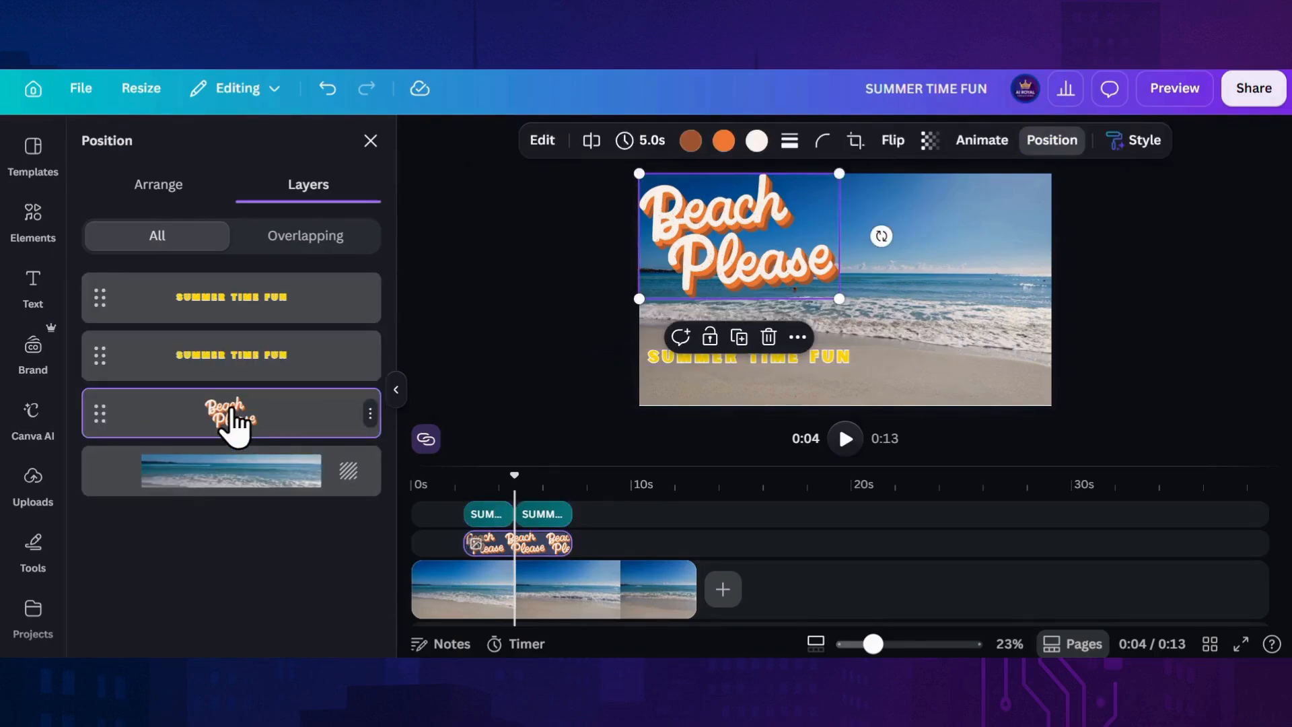
click(594, 142)
click(209, 539)
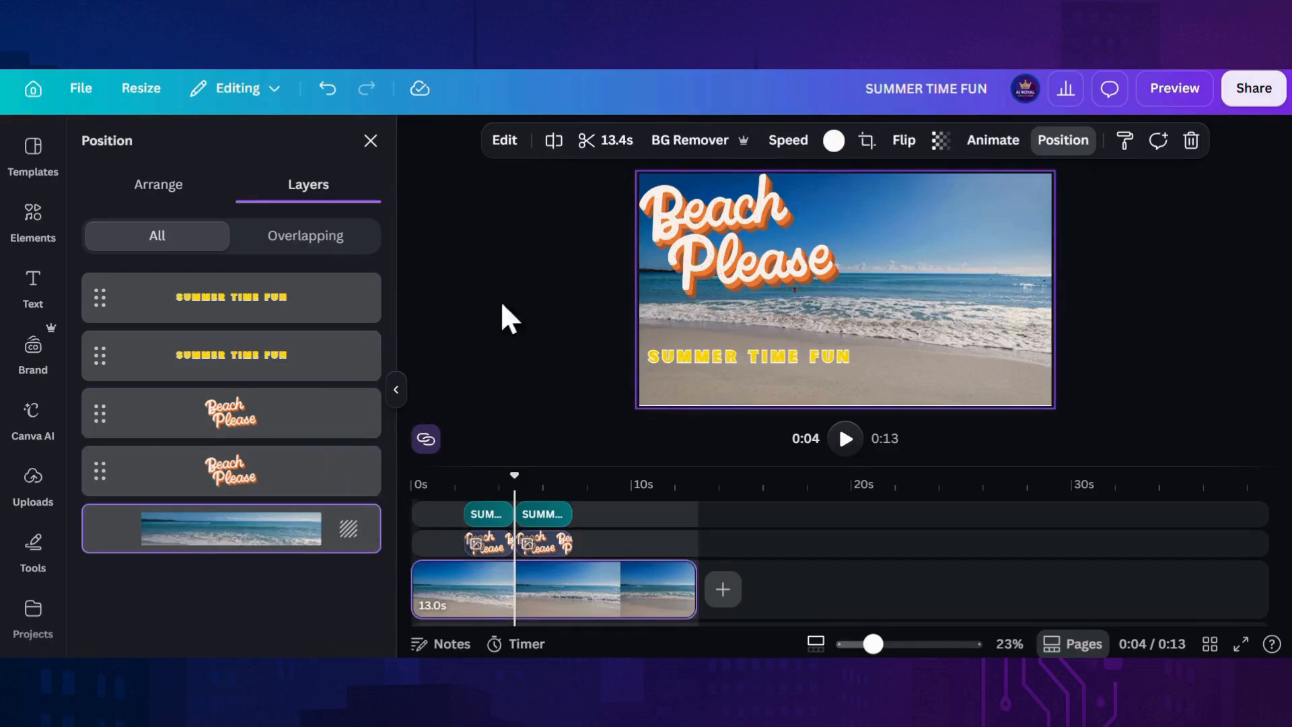
click(546, 154)
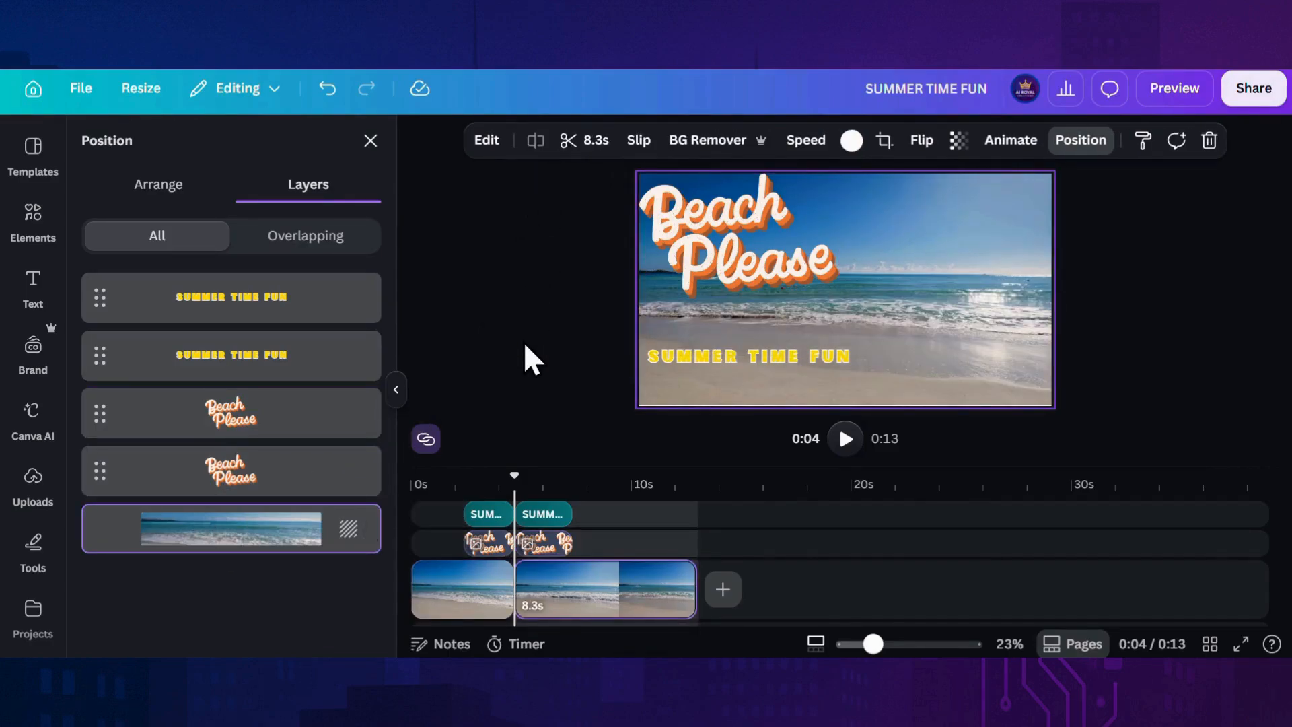
Step: Move the second SUMMER TIME FUN segment to the upper-right corner of the frame and enlarge it
click(538, 521)
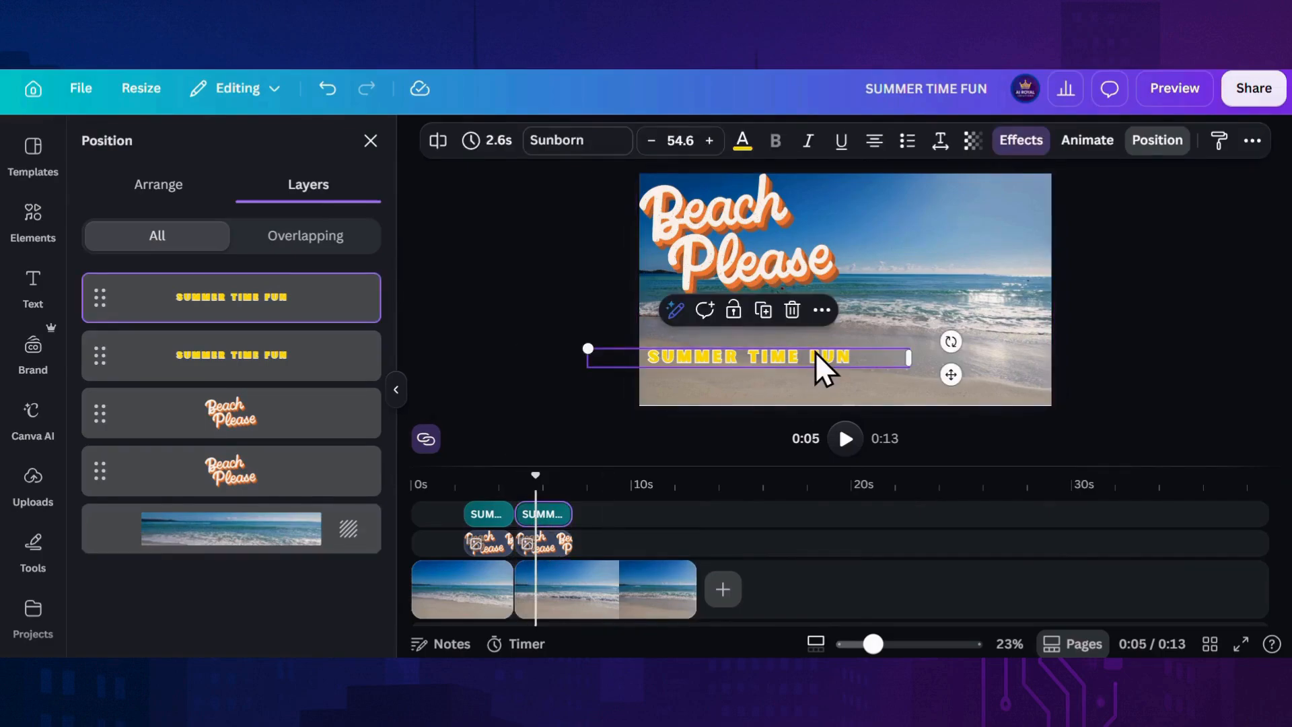
drag(817, 355, 1009, 194)
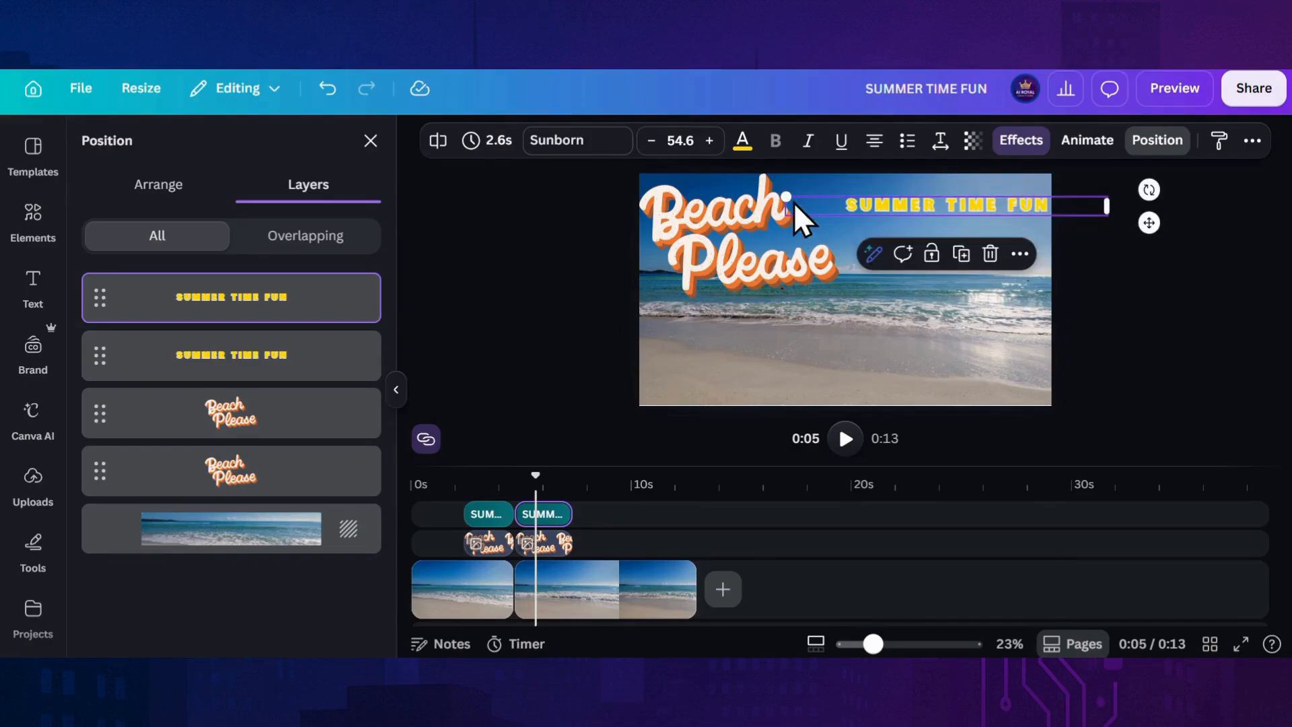
drag(783, 194, 728, 175)
drag(876, 201, 884, 200)
Step: Move the second Beach Please segment to the lower-right corner of the frame and shrink it
drag(760, 253, 953, 343)
drag(845, 283, 929, 330)
mouse_move(998, 381)
mouse_down()
mouse_move(987, 361)
mouse_move(989, 375)
mouse_up()
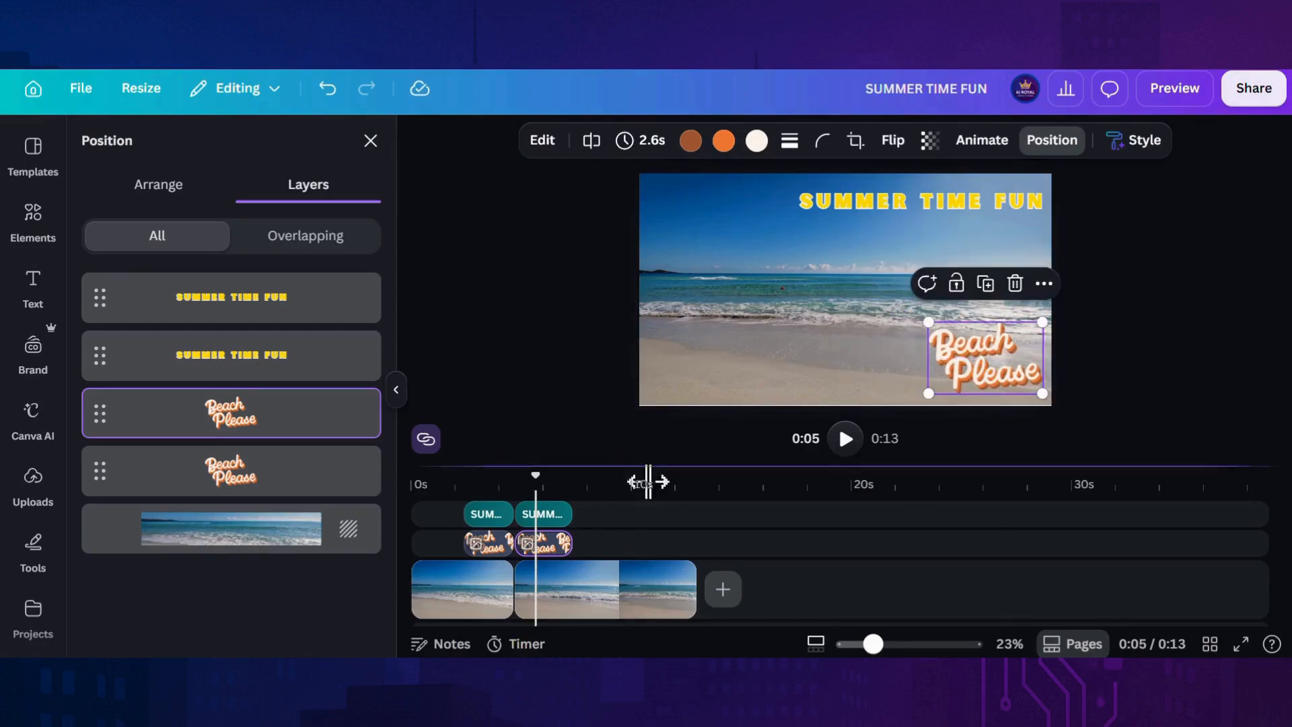
Step: Shrink the first SUMMER TIME FUN segment to font size 48.8 and reposition it below the Beach Please graphic
click(478, 520)
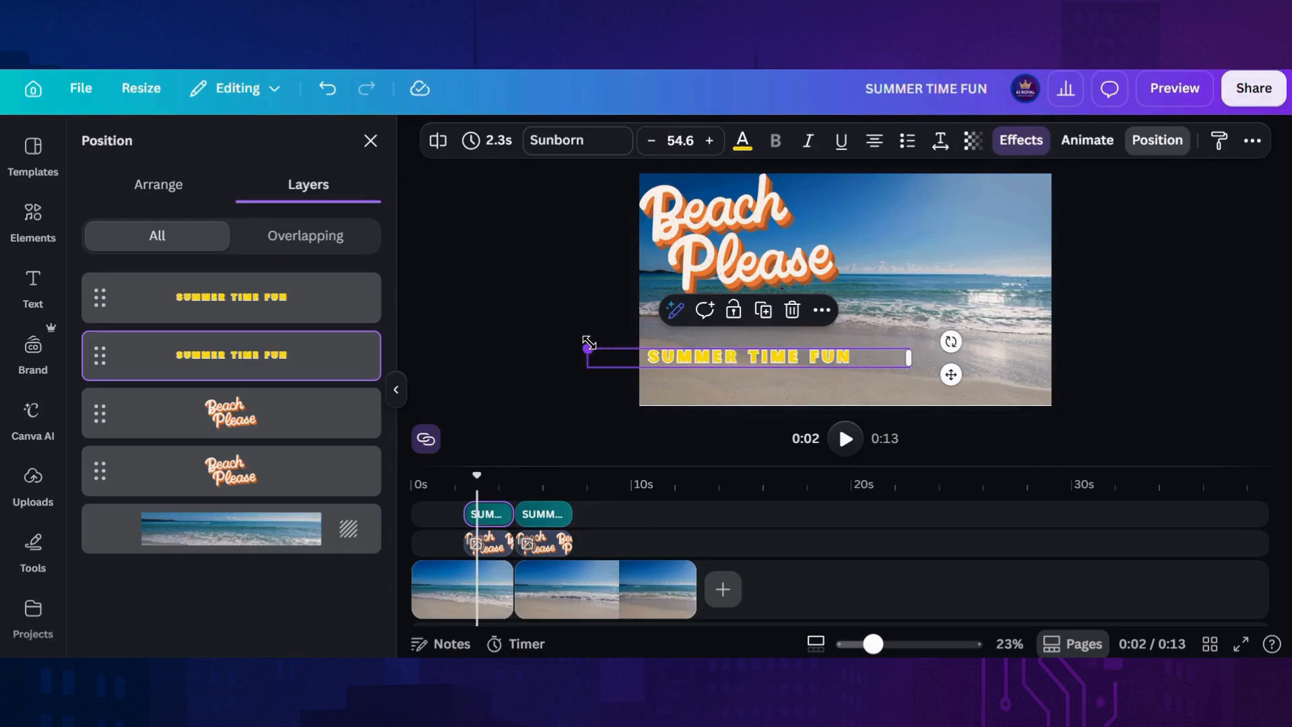
drag(589, 344, 620, 348)
drag(949, 370, 932, 372)
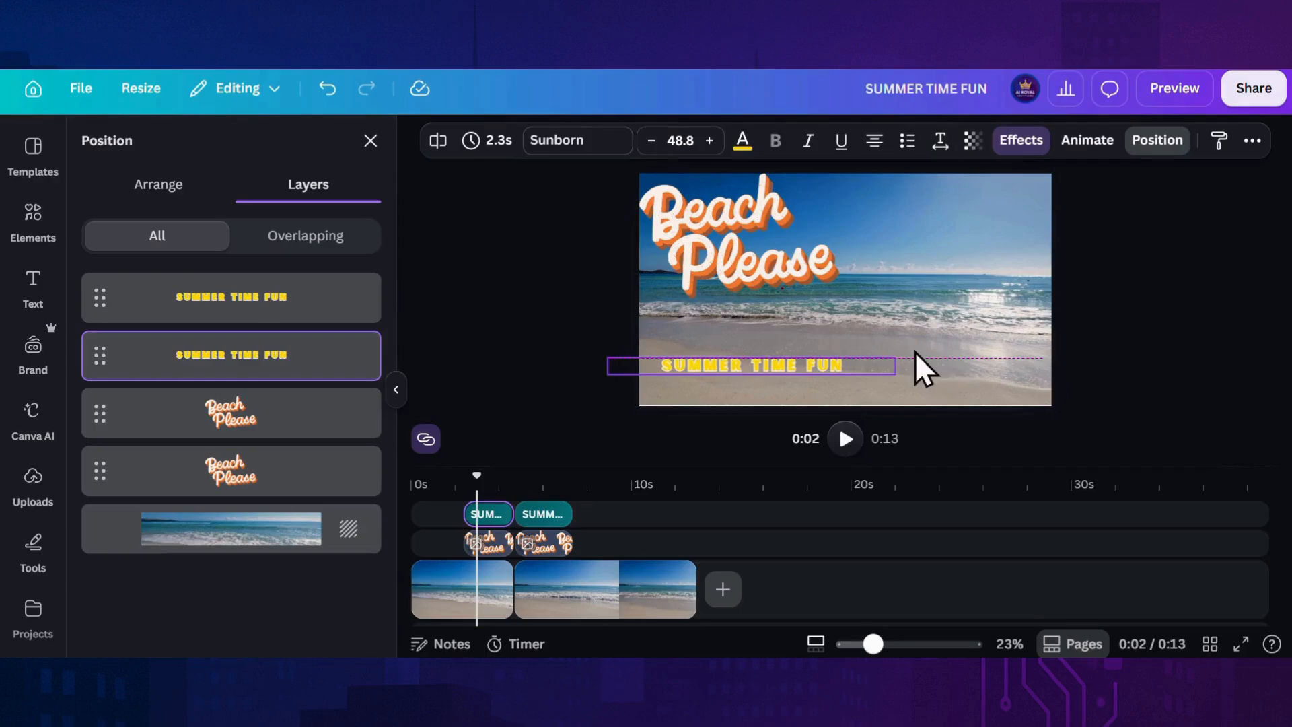
Step: Add a Match & Move transition between the two beach clip segments
click(398, 390)
drag(873, 644, 912, 643)
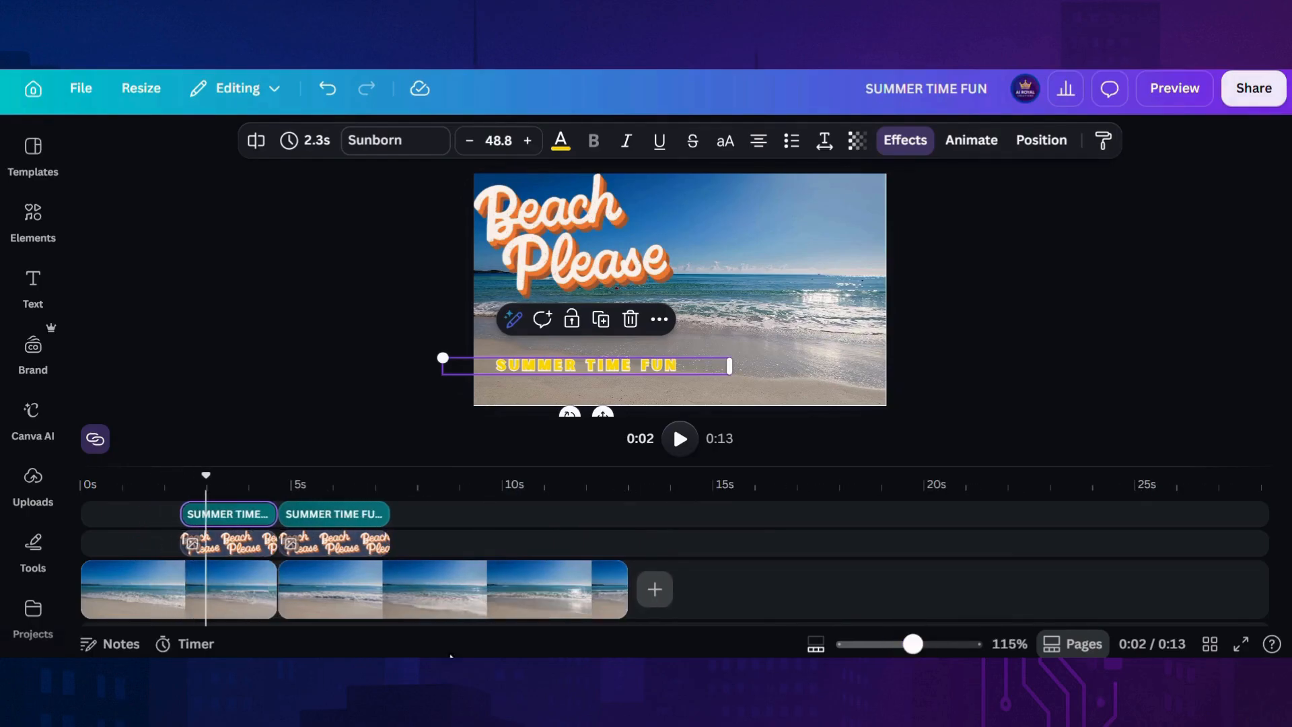
click(277, 597)
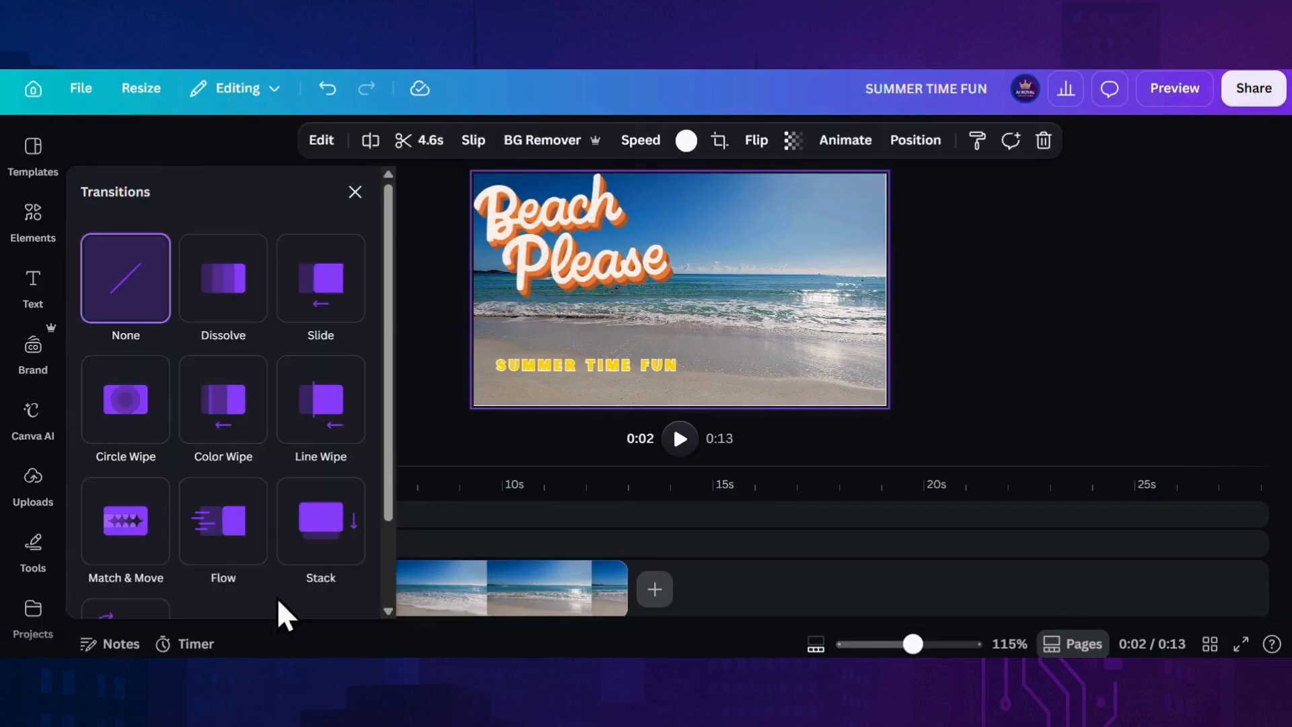
click(138, 567)
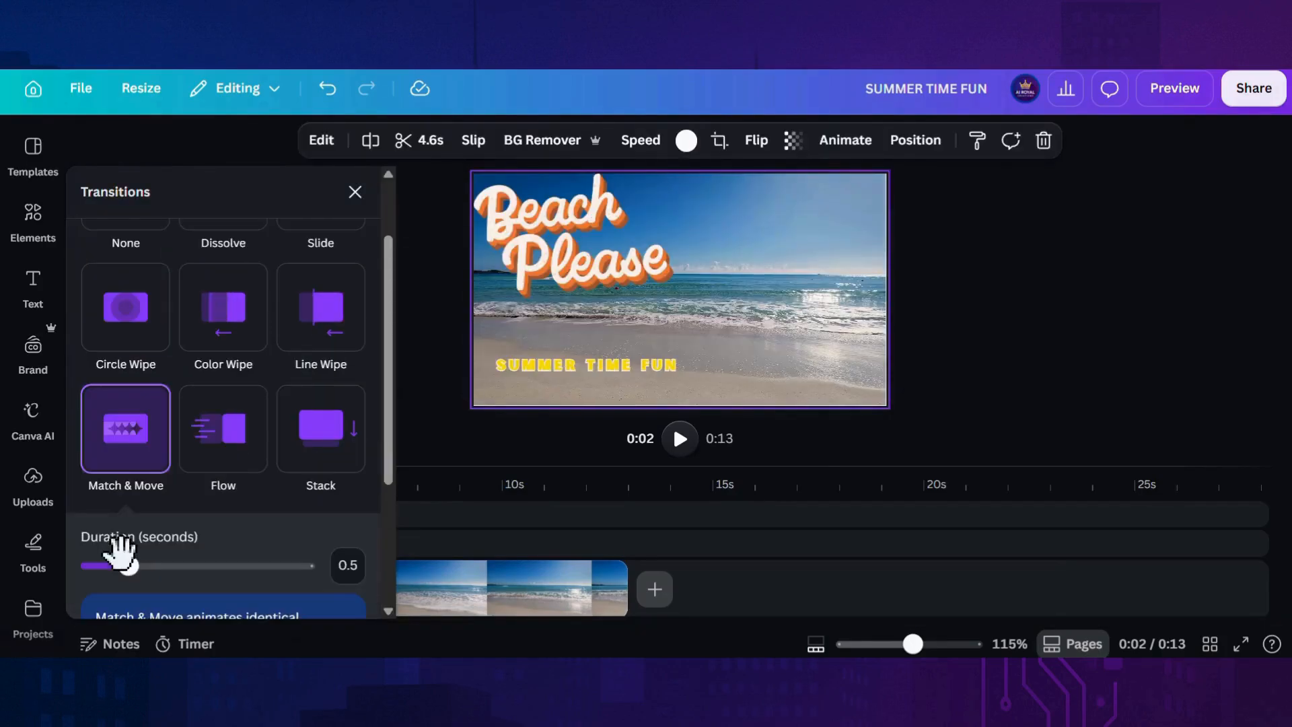
Step: Lengthen the Match & Move transition between the two beach clip segments and play the video to review the animation
drag(124, 564, 222, 566)
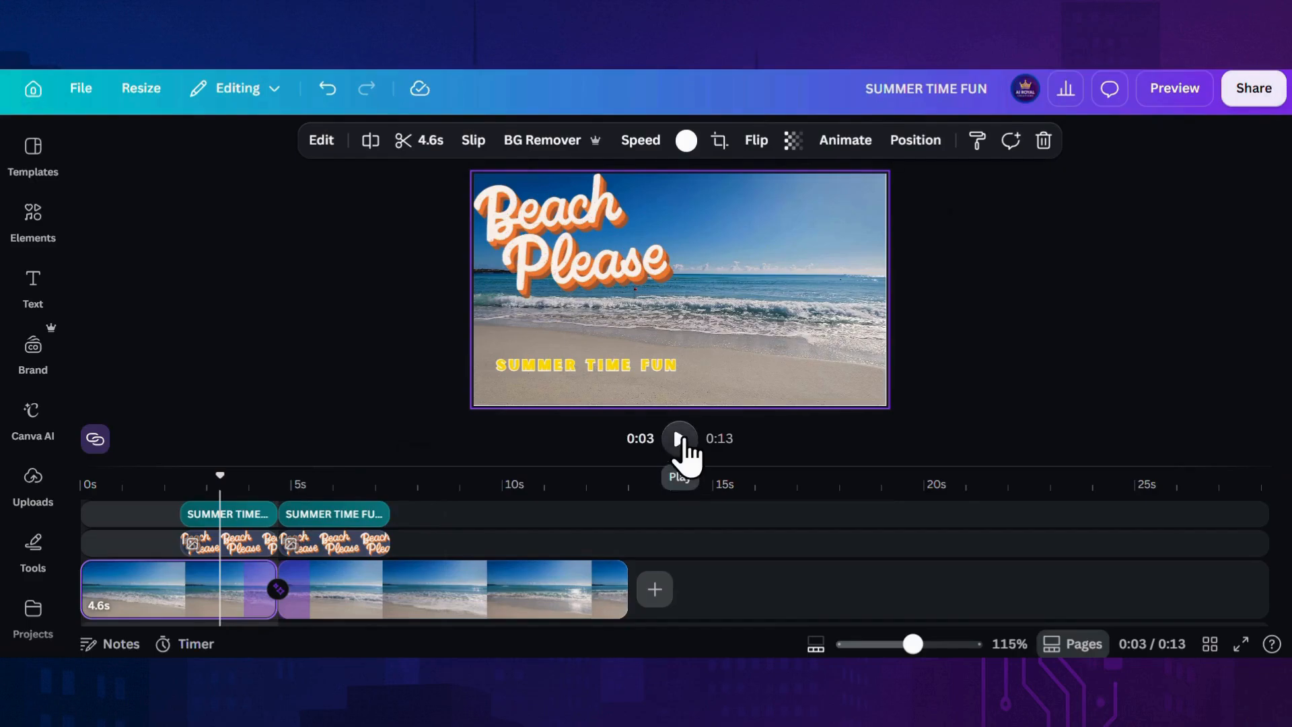
click(679, 440)
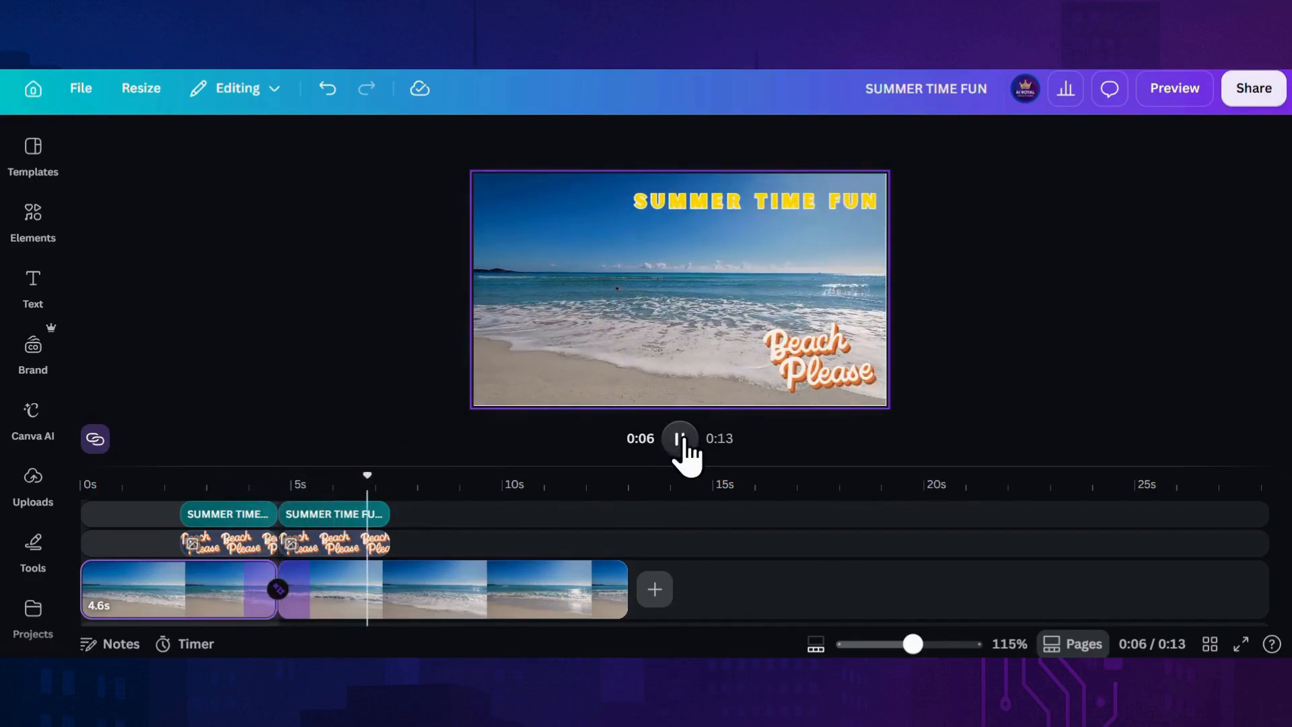
click(680, 440)
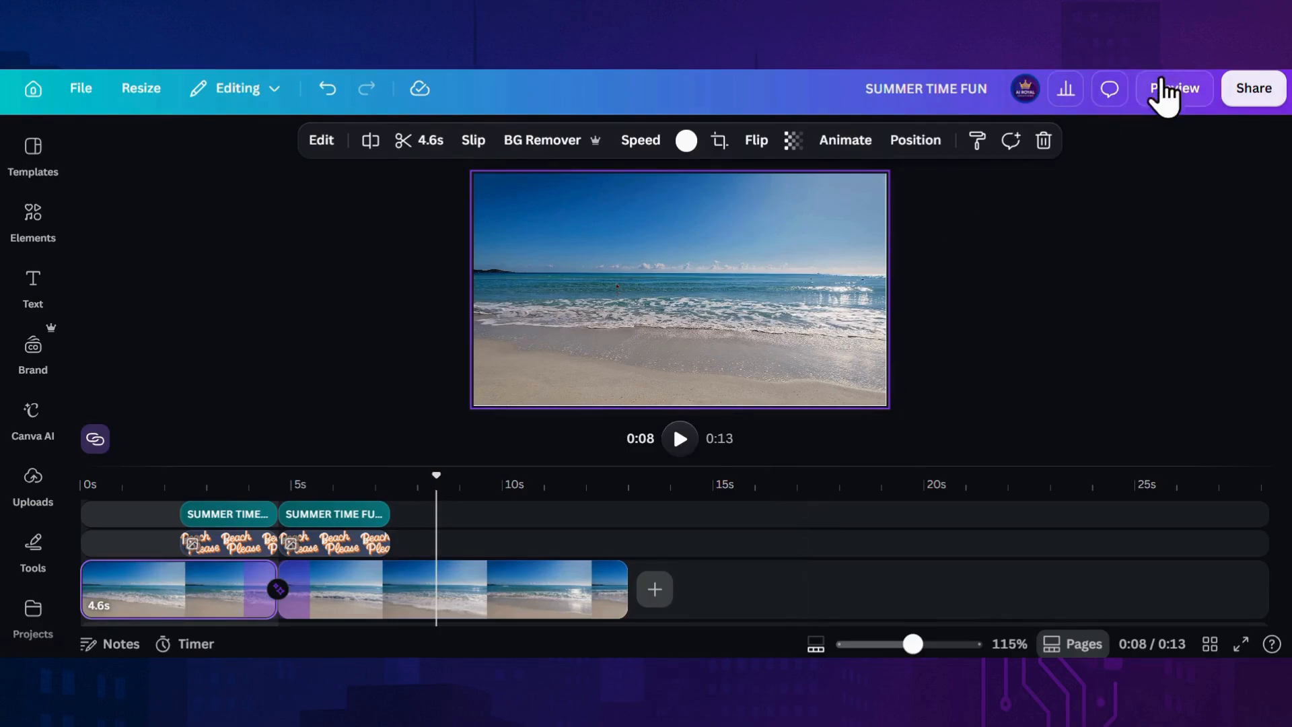
click(1183, 97)
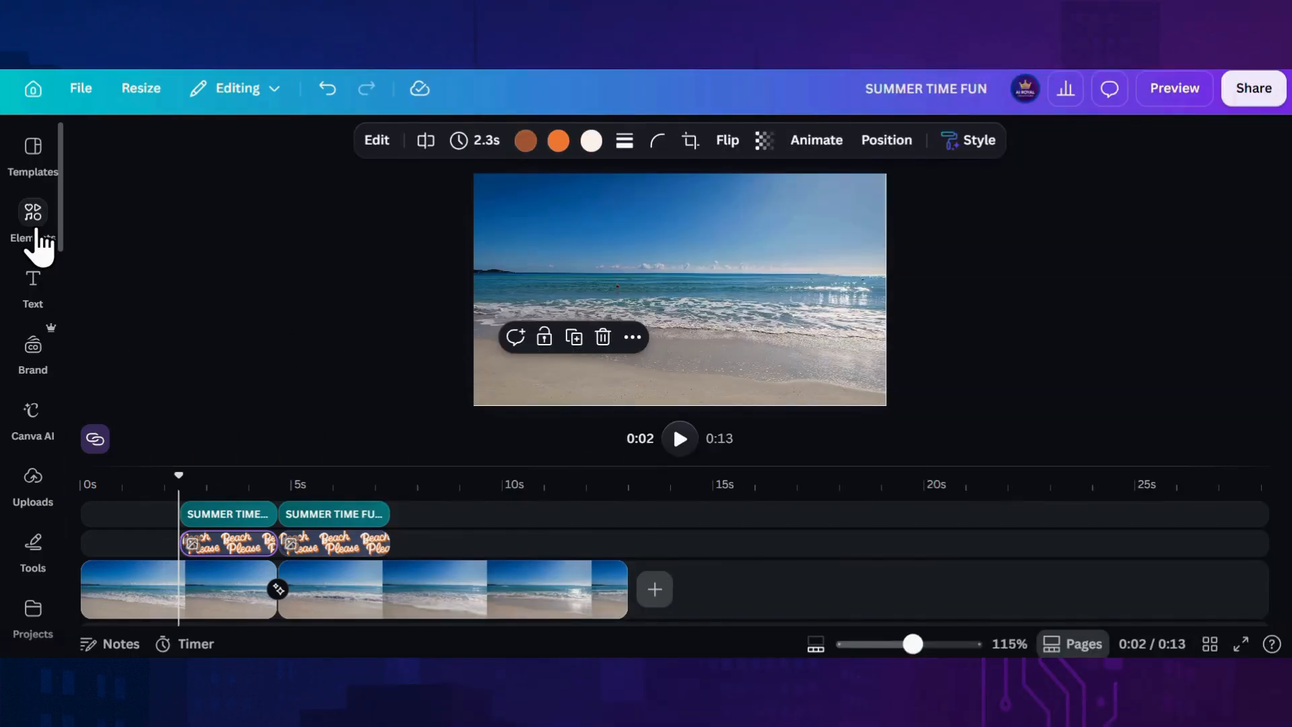
Step: Add the recently used pink, blue and yellow beach ball graphic and shrink it to sit on the sand beside the SUMMER TIME FUN text
click(33, 214)
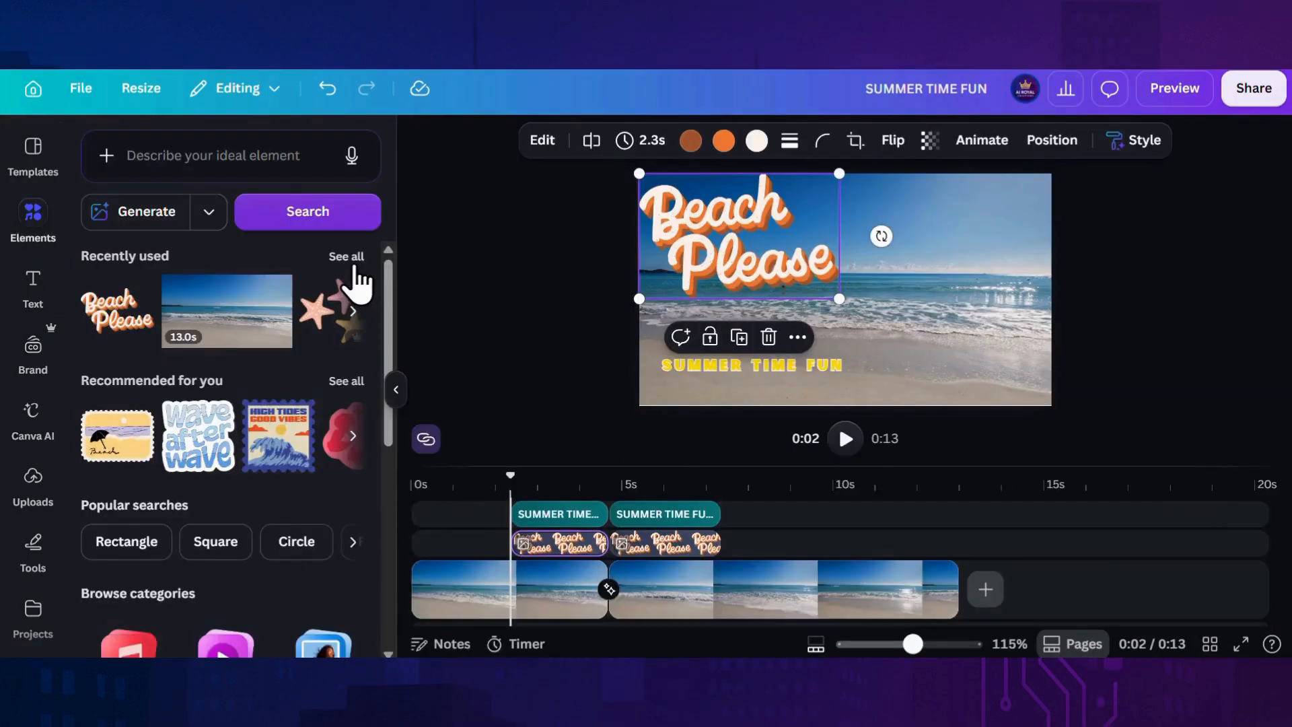
click(347, 257)
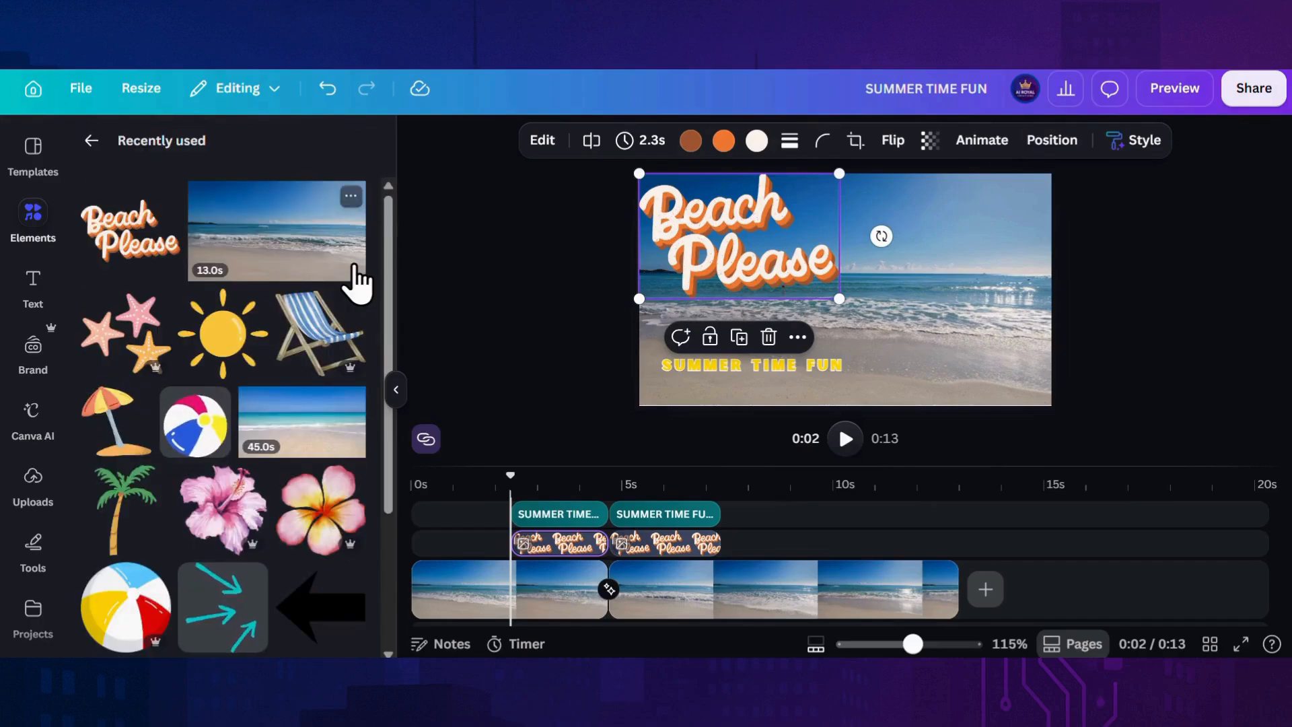
click(195, 430)
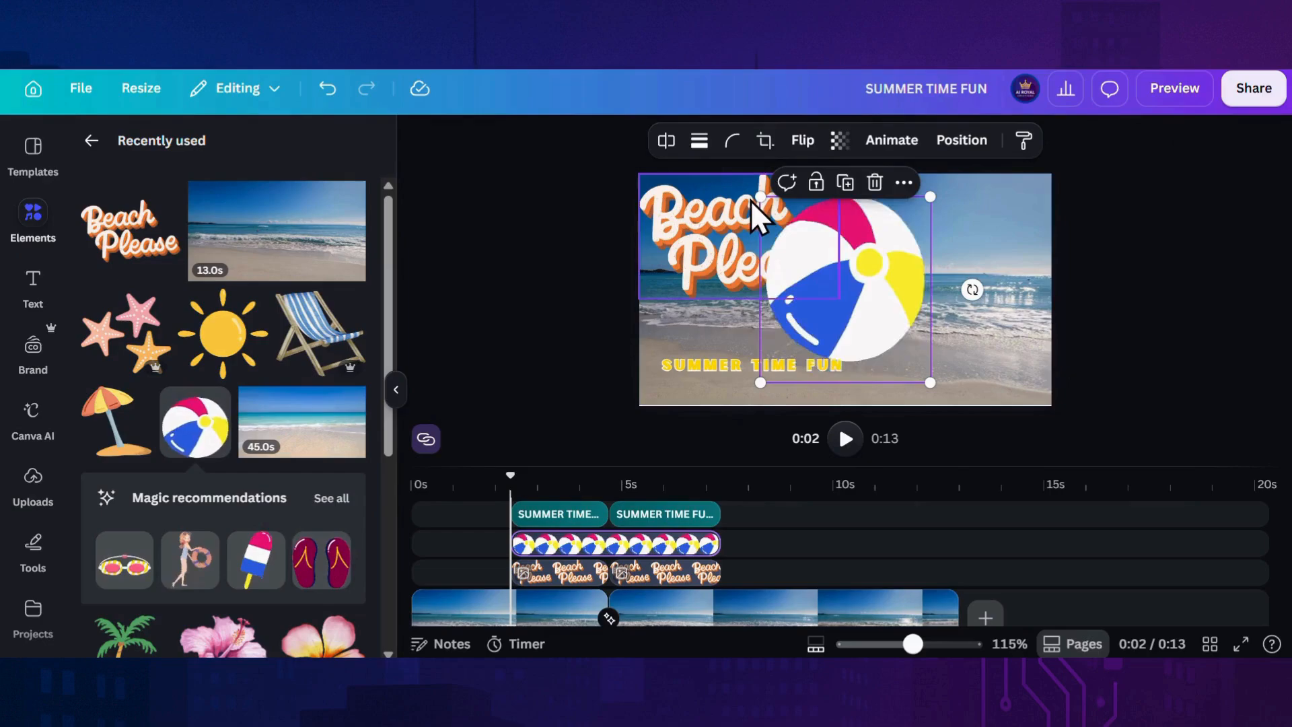
drag(761, 197, 882, 291)
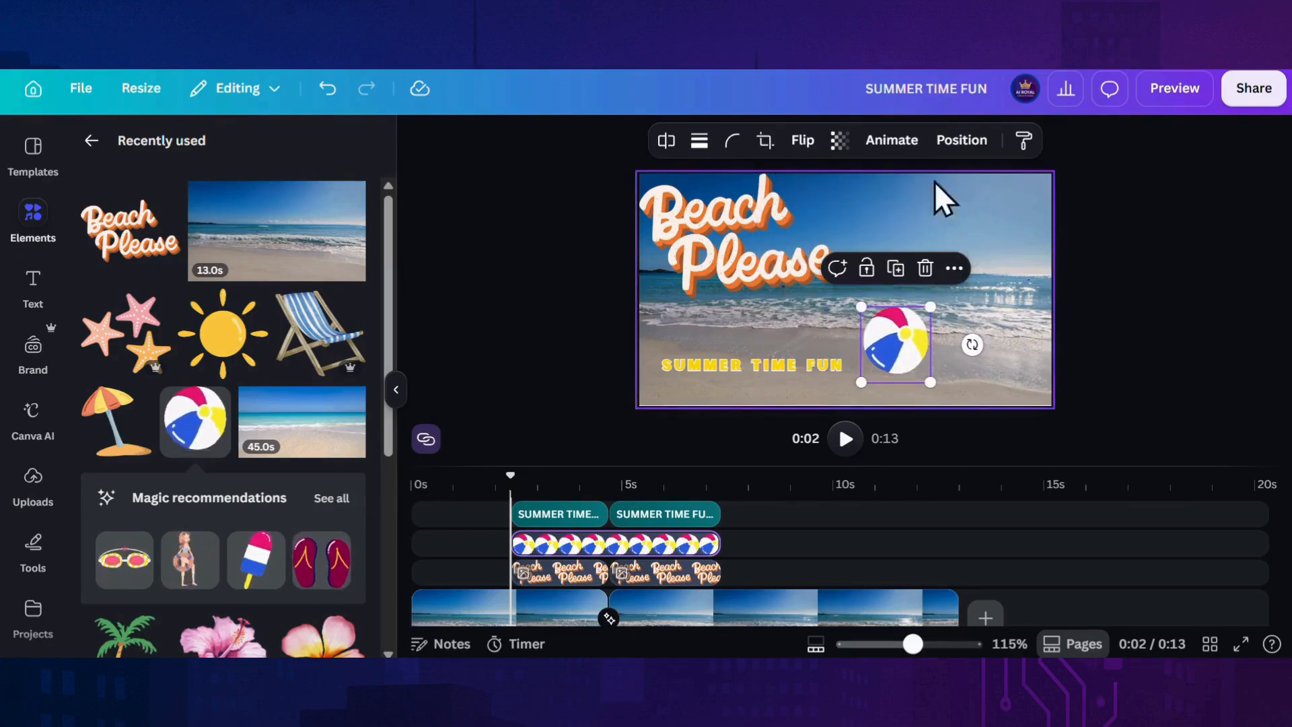
Step: Create a custom animation path that carries the beach ball across the sand and off the frame's right edge, and play it
click(887, 143)
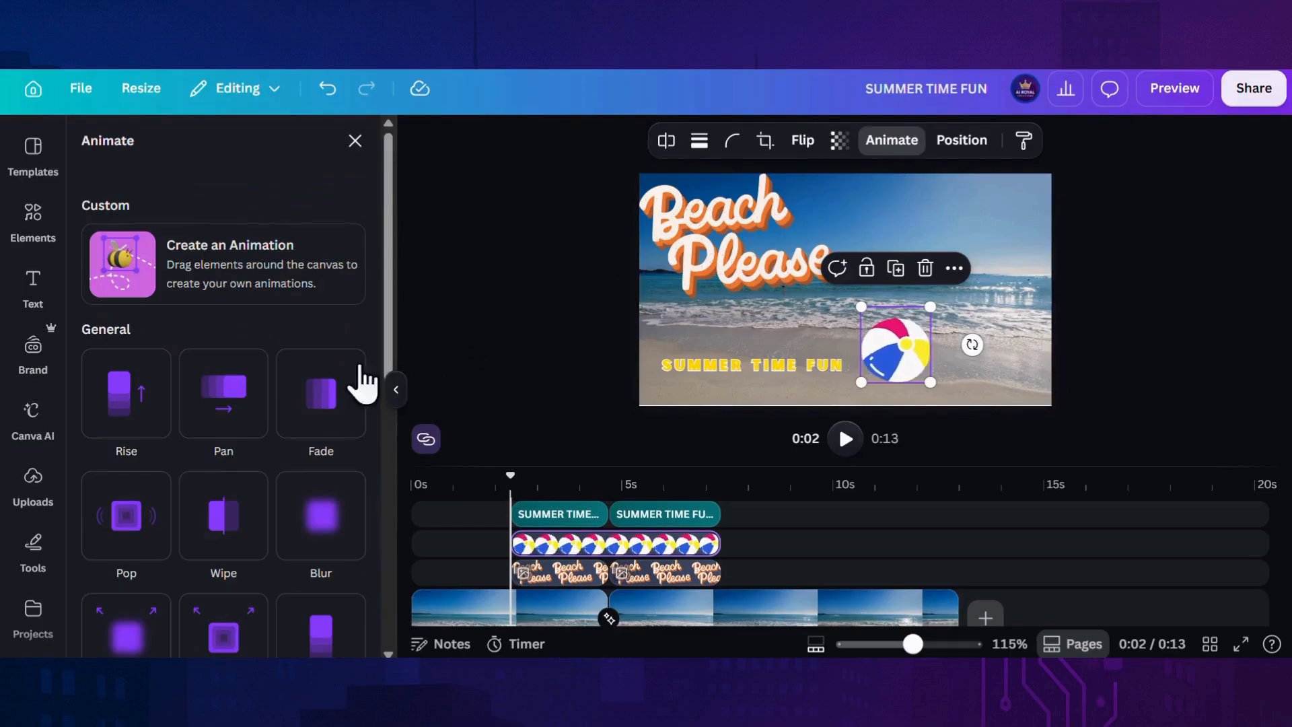
click(248, 300)
mouse_move(890, 378)
mouse_down()
mouse_move(959, 332)
mouse_move(1005, 350)
mouse_move(1111, 367)
mouse_up()
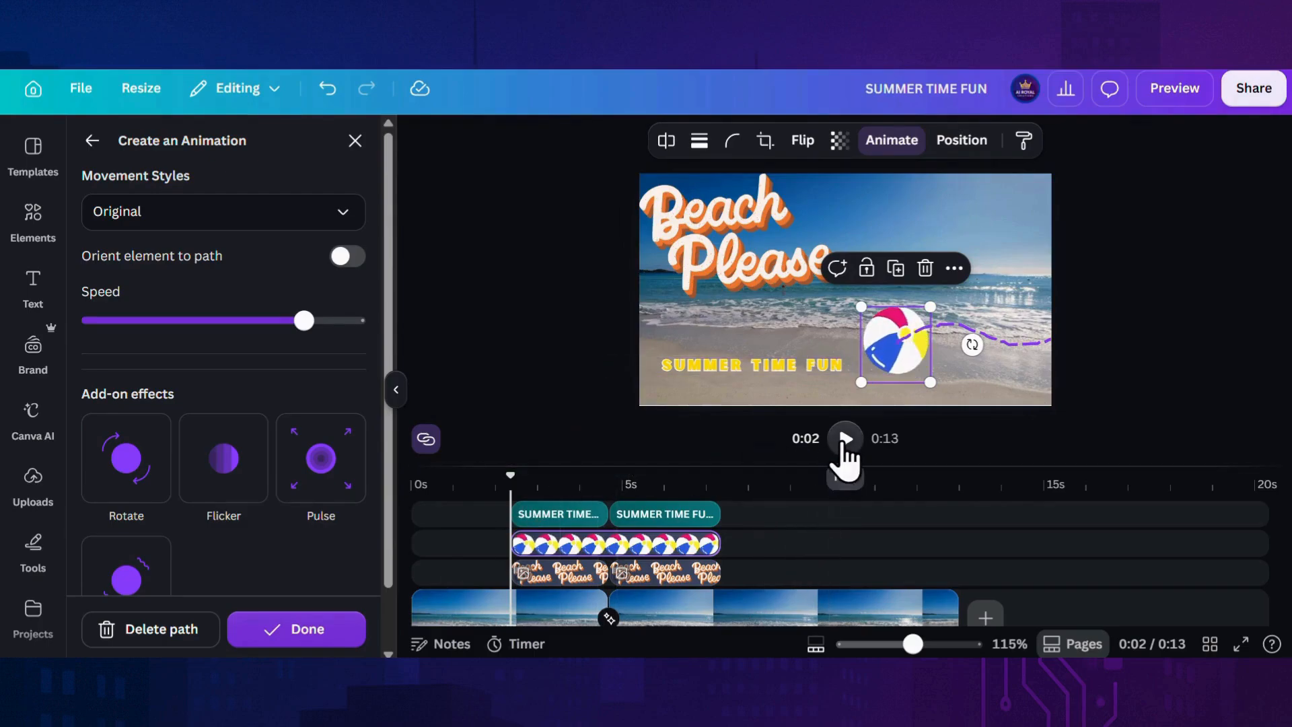
click(843, 441)
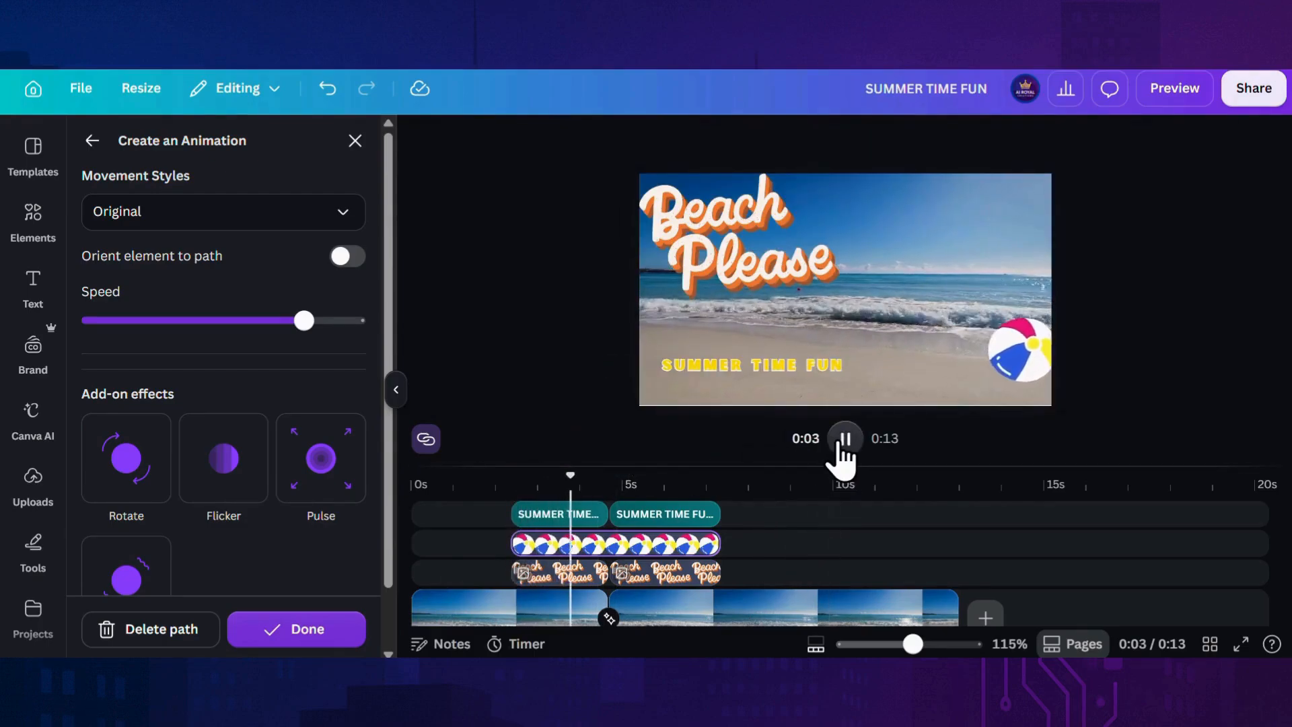